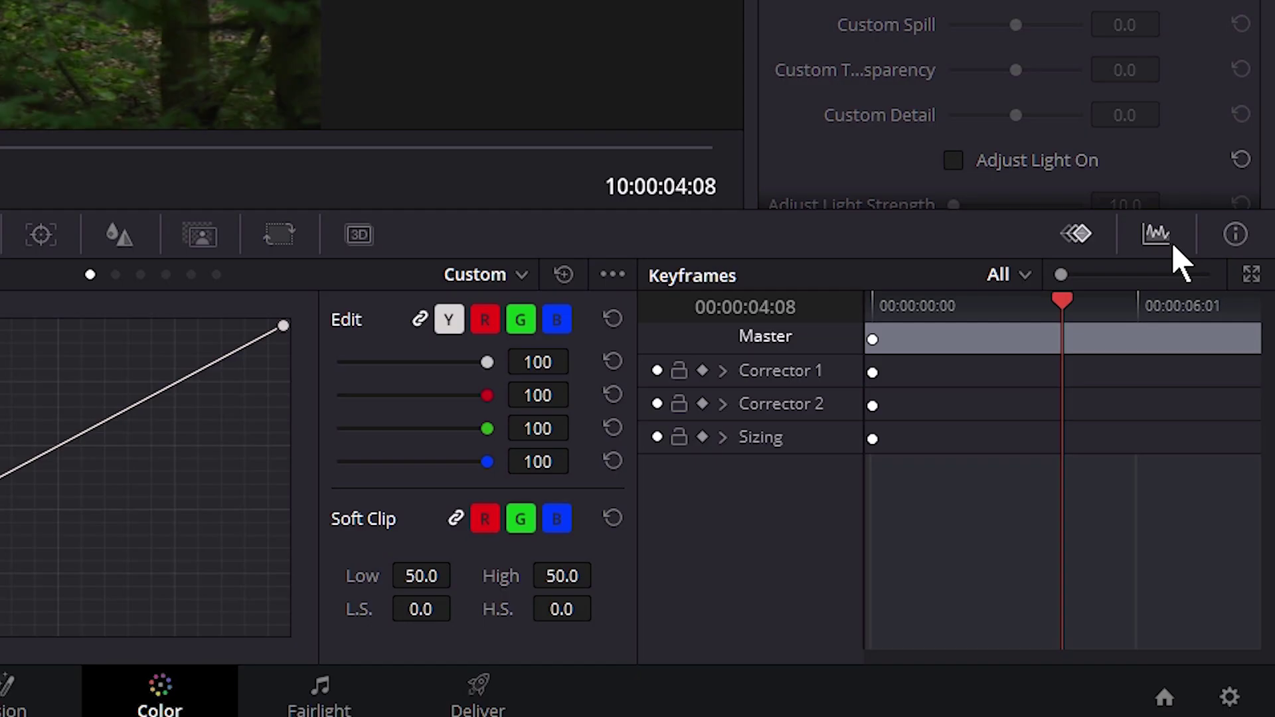
- Display the RGB parade scope and scroll Primatte Studio's settings down to Color Correction On
left_click(1220, 473)
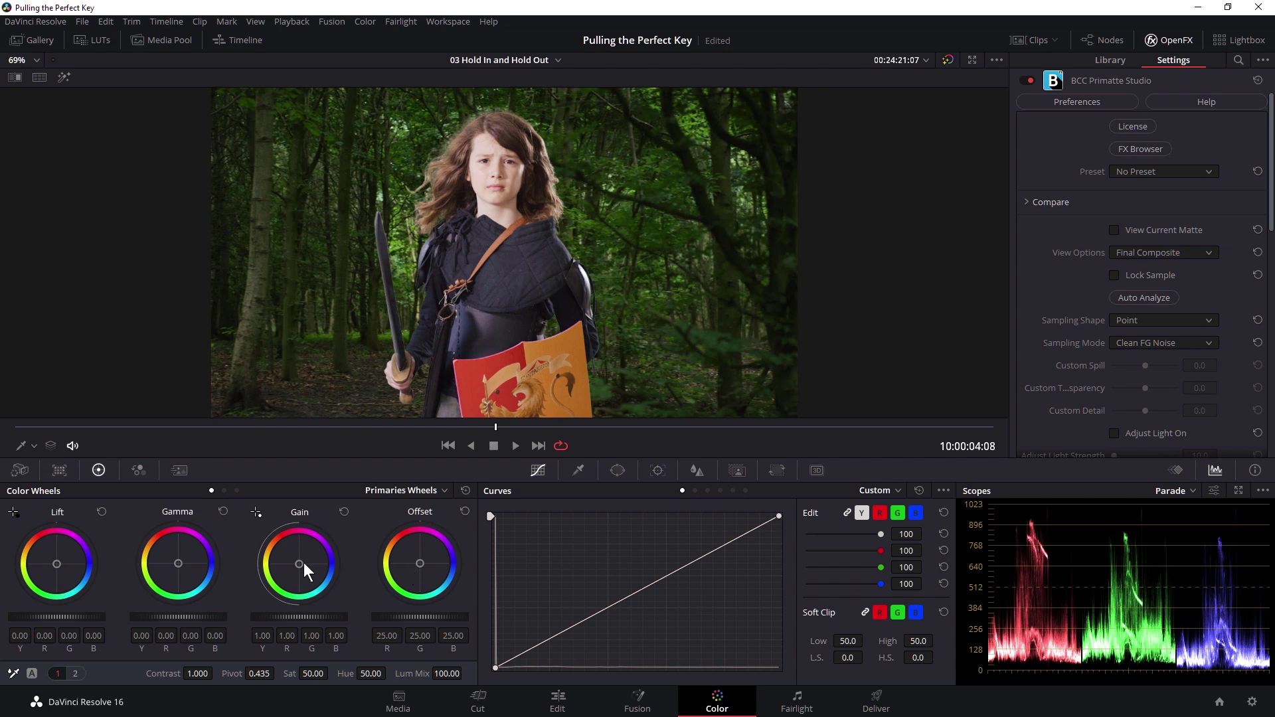
scroll(1109, 309, "down", 3)
scroll(1107, 301, "down", 3)
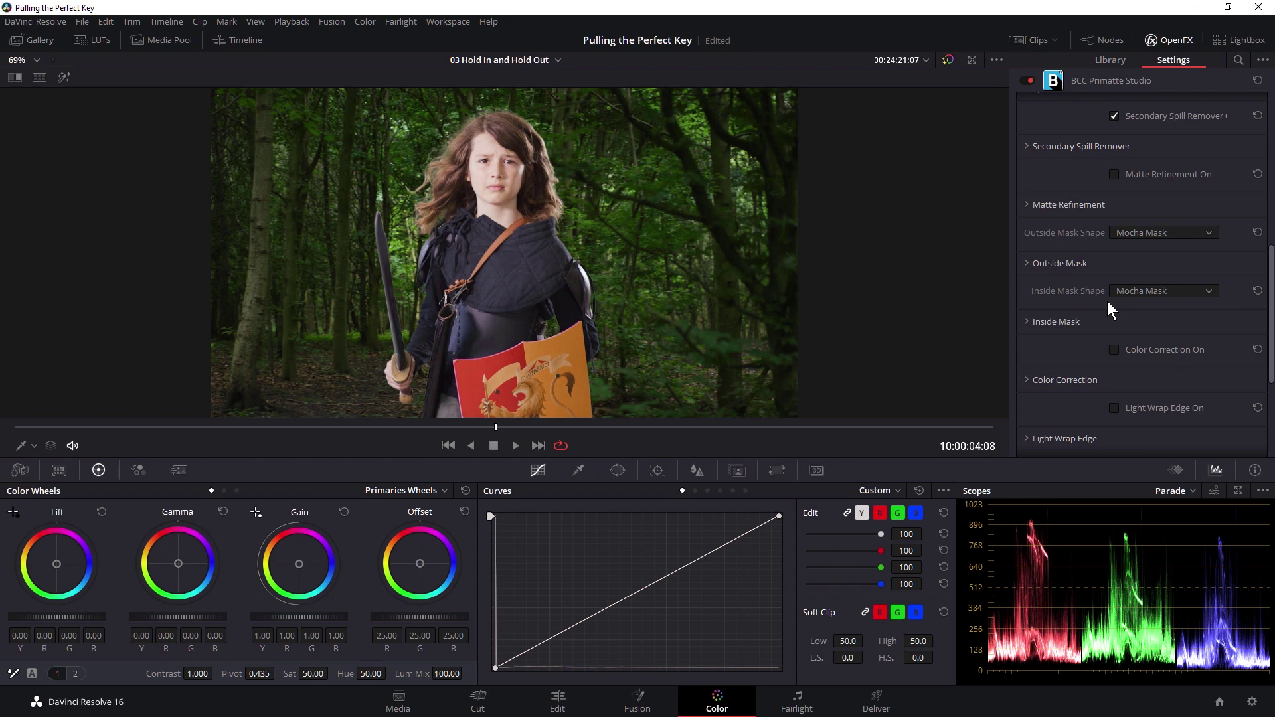
scroll(1107, 301, "down", 1)
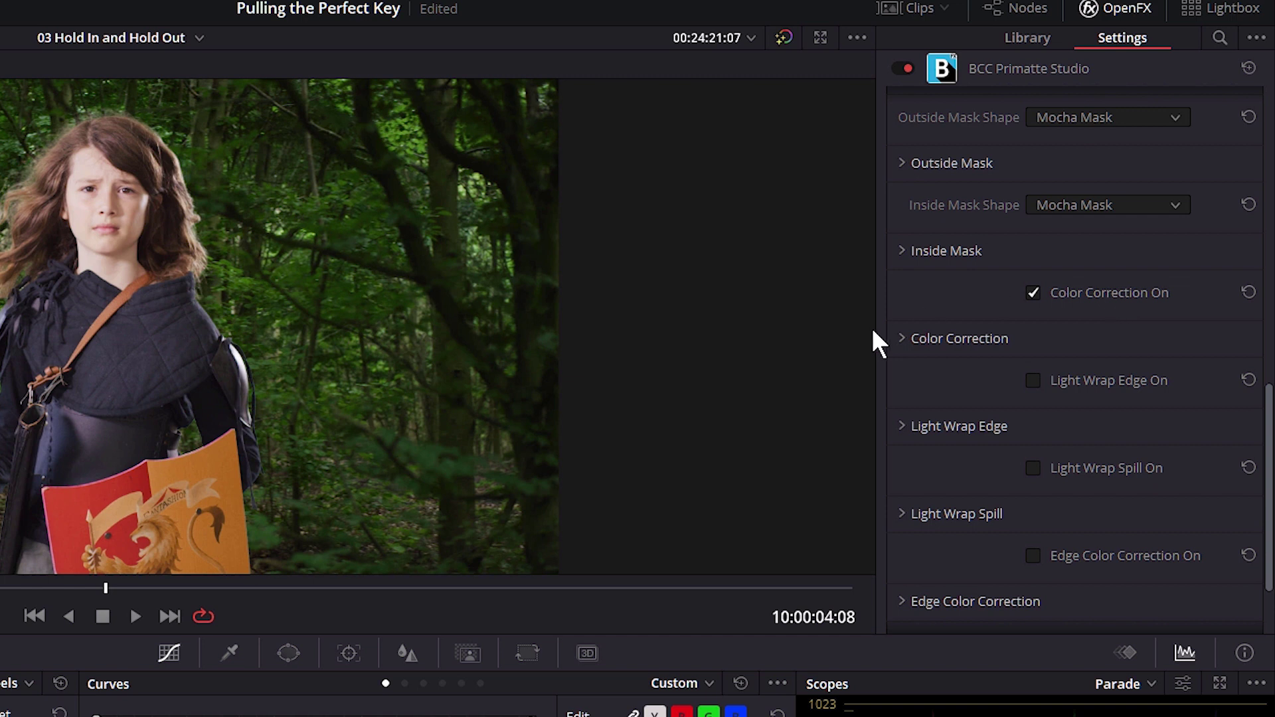
- Expand Color Correction and set the subject's Temperature to -12.2 and Tint to -4.1
left_click(901, 338)
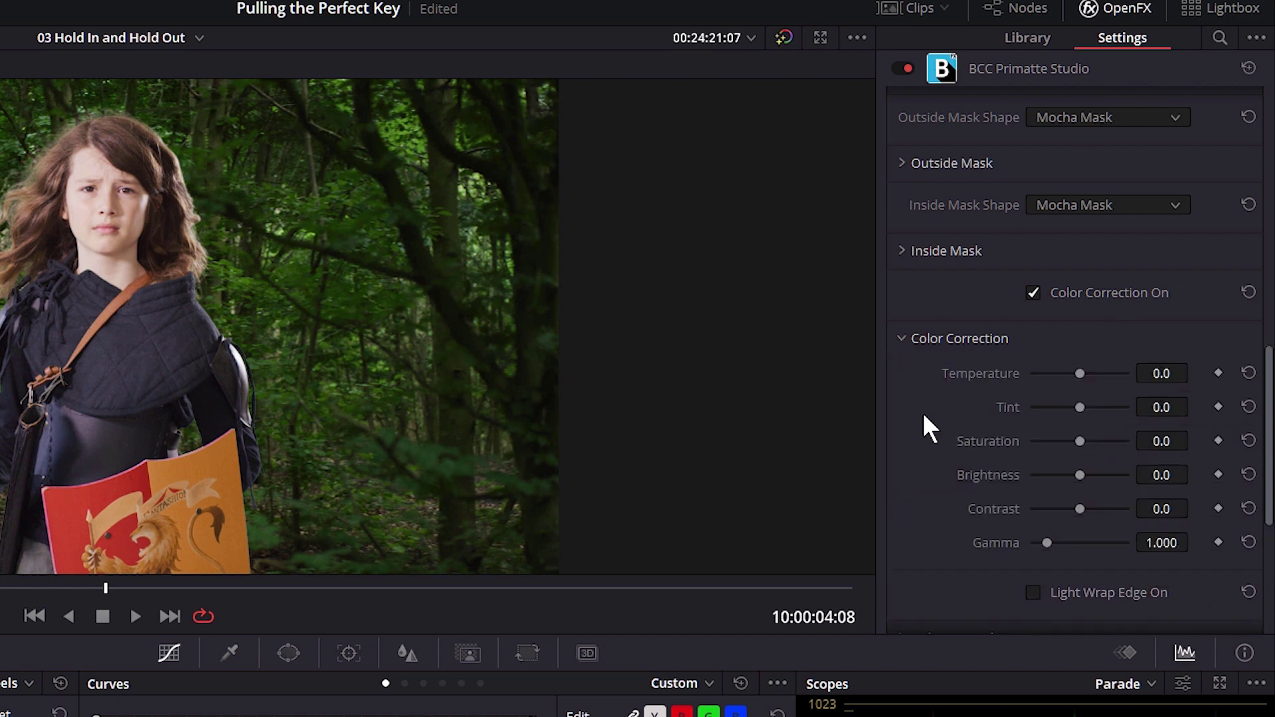
left_click_drag(1083, 370, 1114, 371)
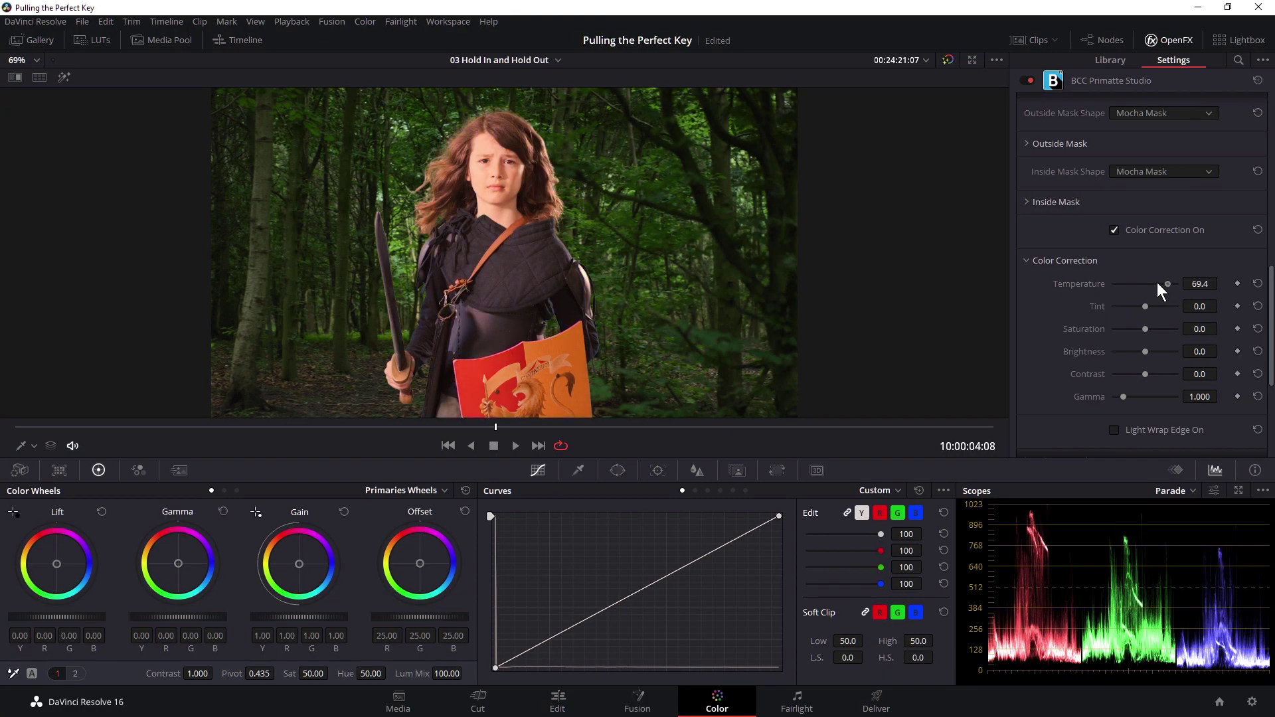
left_click_drag(1157, 283, 1141, 283)
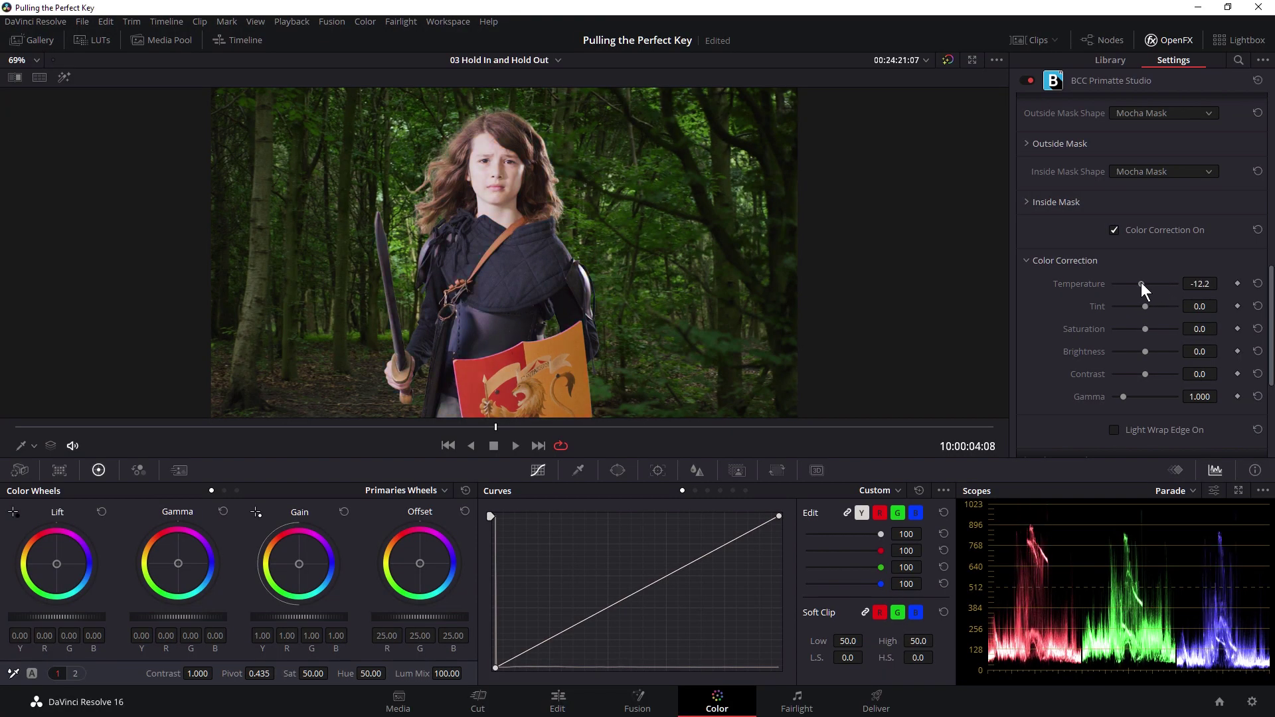
mouse_move(1145, 305)
left_mouse_down()
mouse_move(1157, 306)
mouse_move(1144, 305)
left_mouse_up()
- Reset Saturation to 0.0, raise Gamma to 1.131 and settle Contrast at 8.2
left_click_drag(1177, 326, 1131, 328)
double_click(1141, 328)
left_click_drag(1126, 395, 1125, 396)
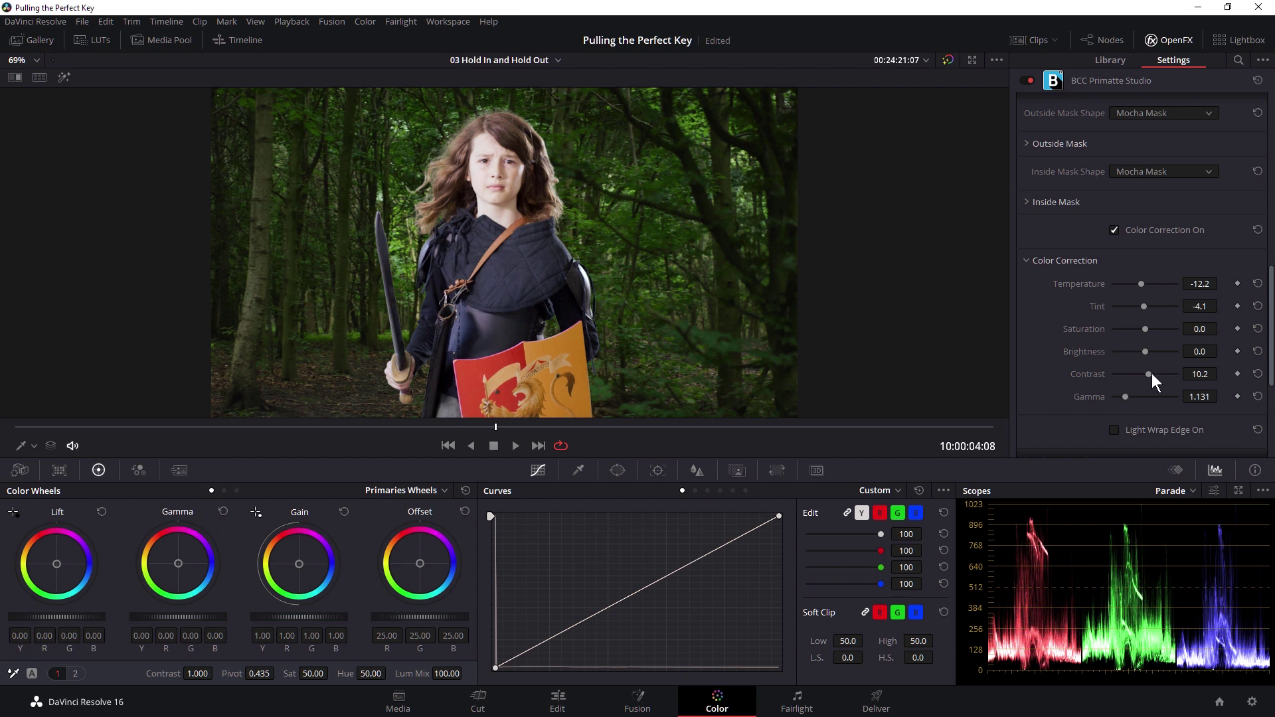
left_click_drag(1151, 374, 1148, 374)
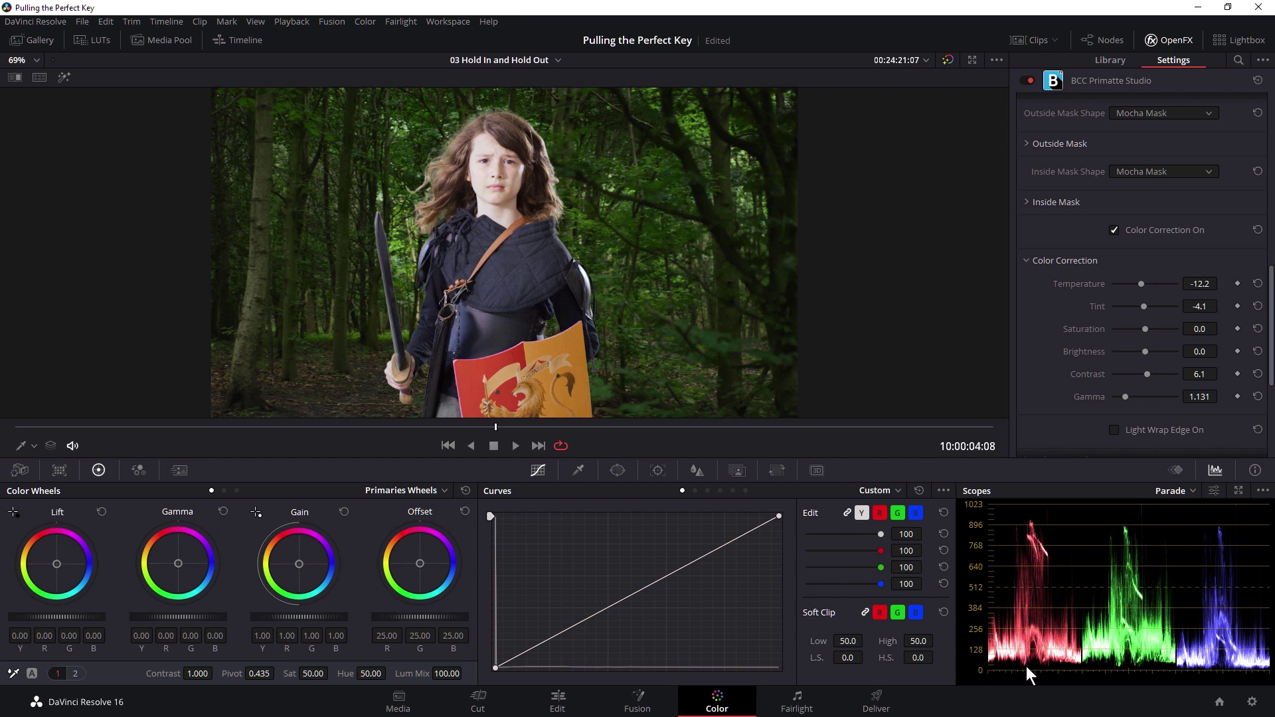
left_click_drag(1147, 374, 1157, 374)
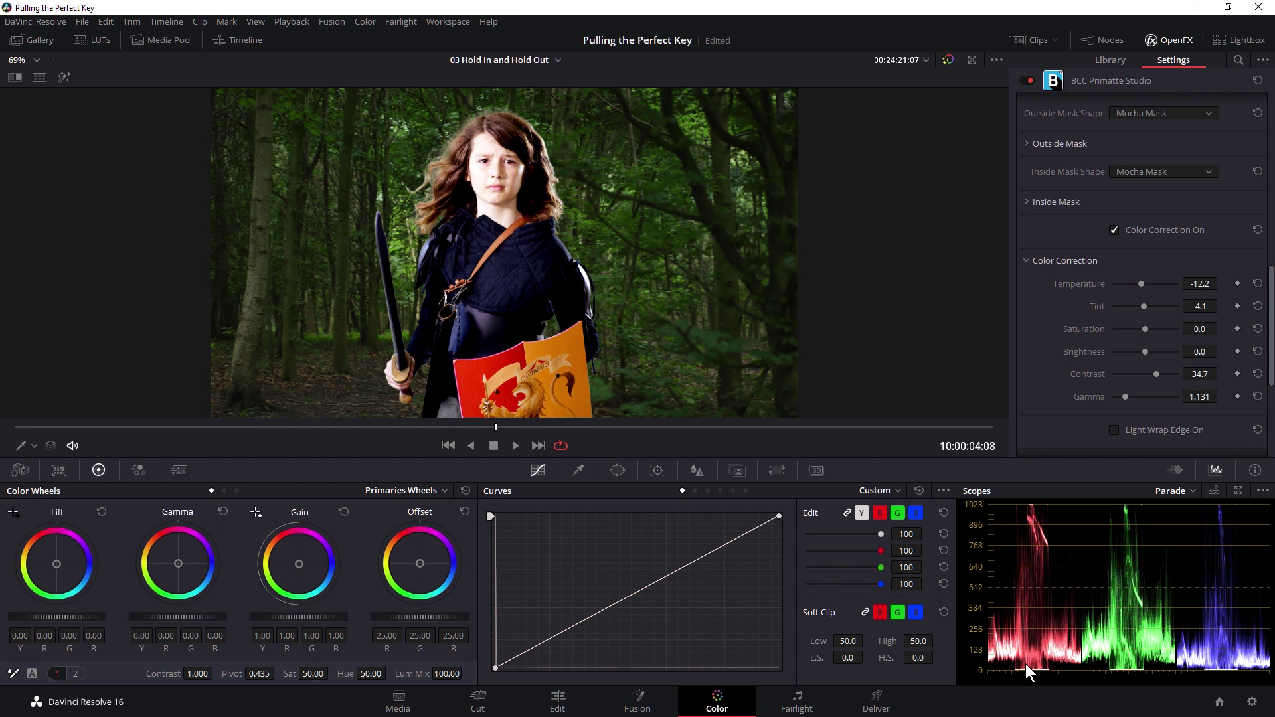
left_click_drag(1142, 373, 1148, 372)
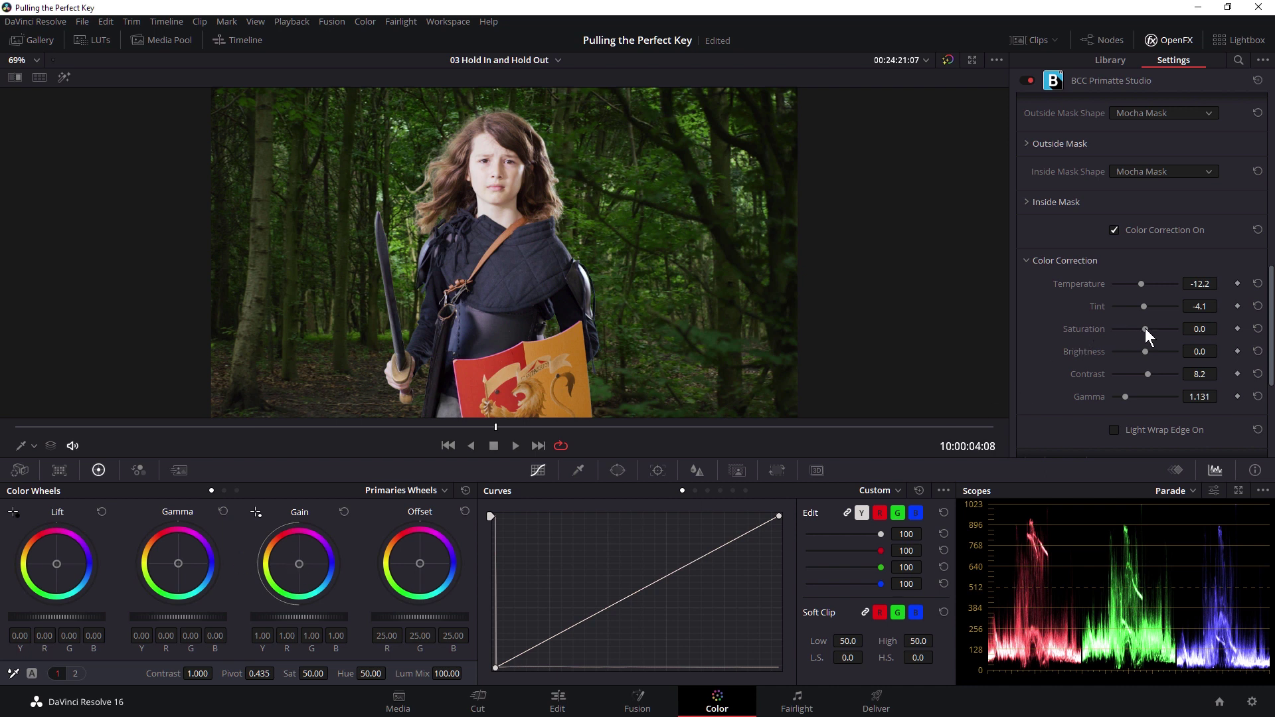
- Switch to the Vectorscope with Show 2x Zoom enabled, then bring Saturation up to -4.1
left_click(1188, 492)
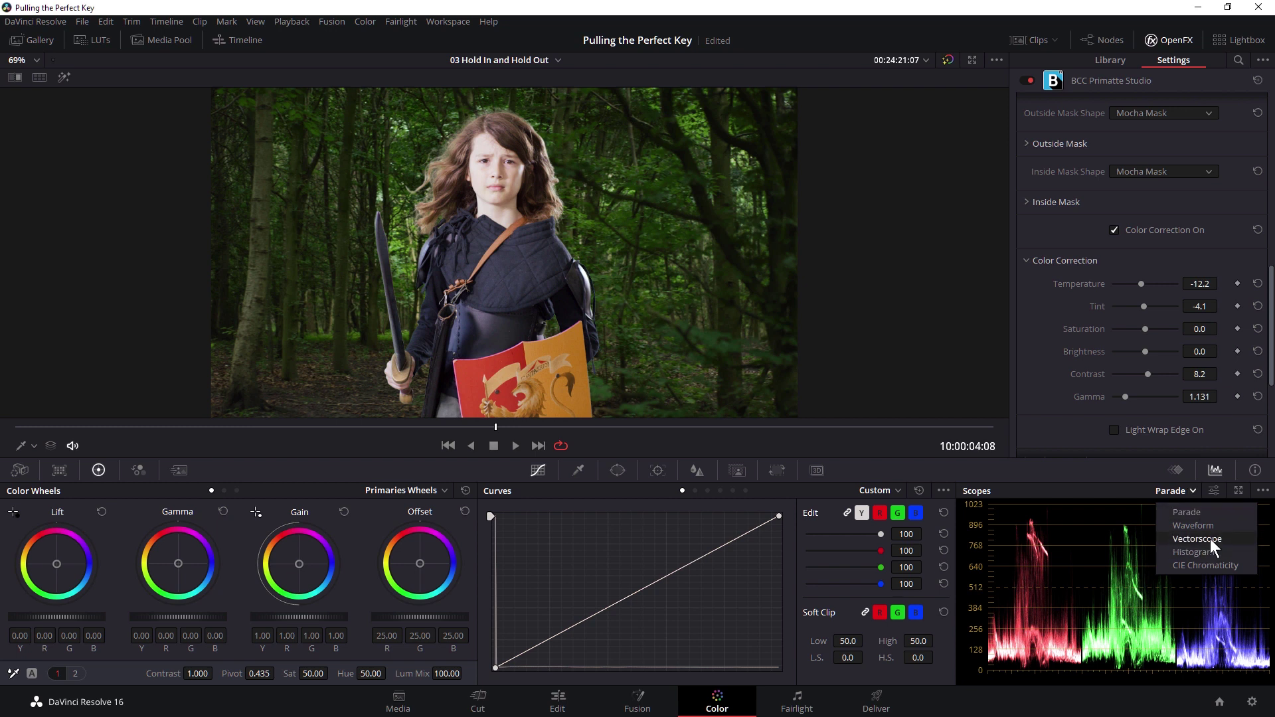
left_click(1211, 540)
left_click(1215, 491)
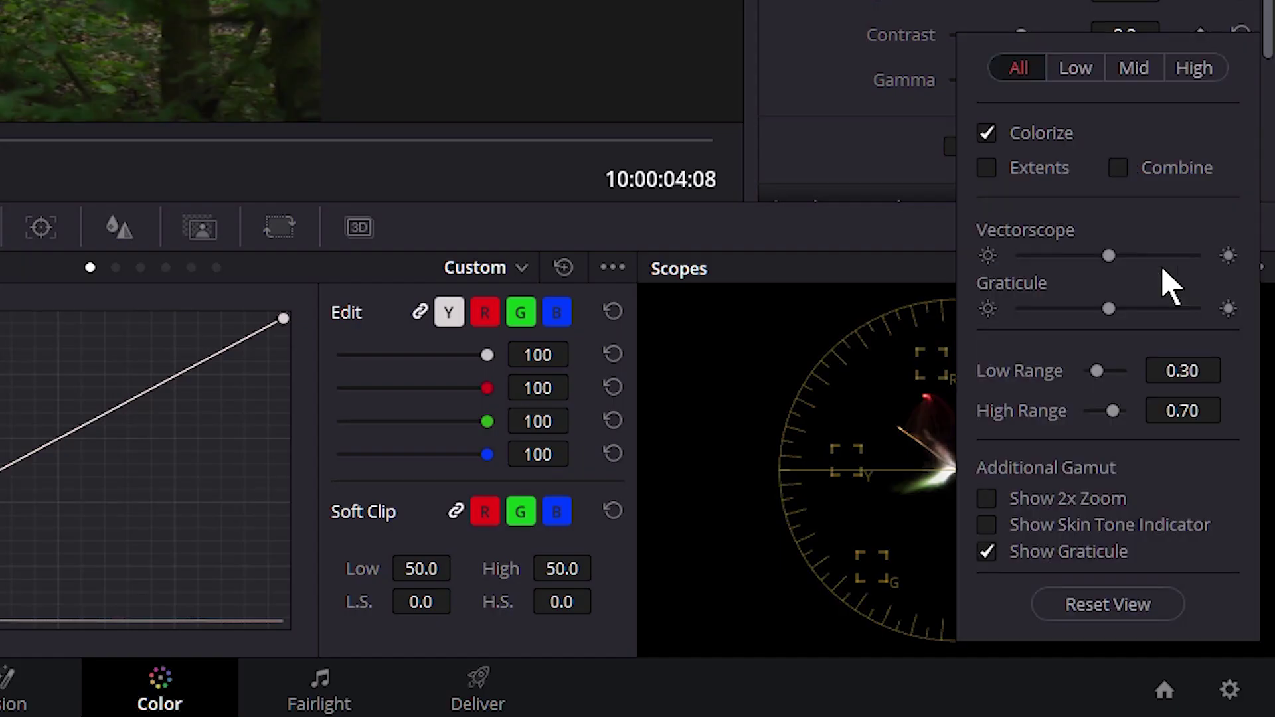
left_click(1021, 503)
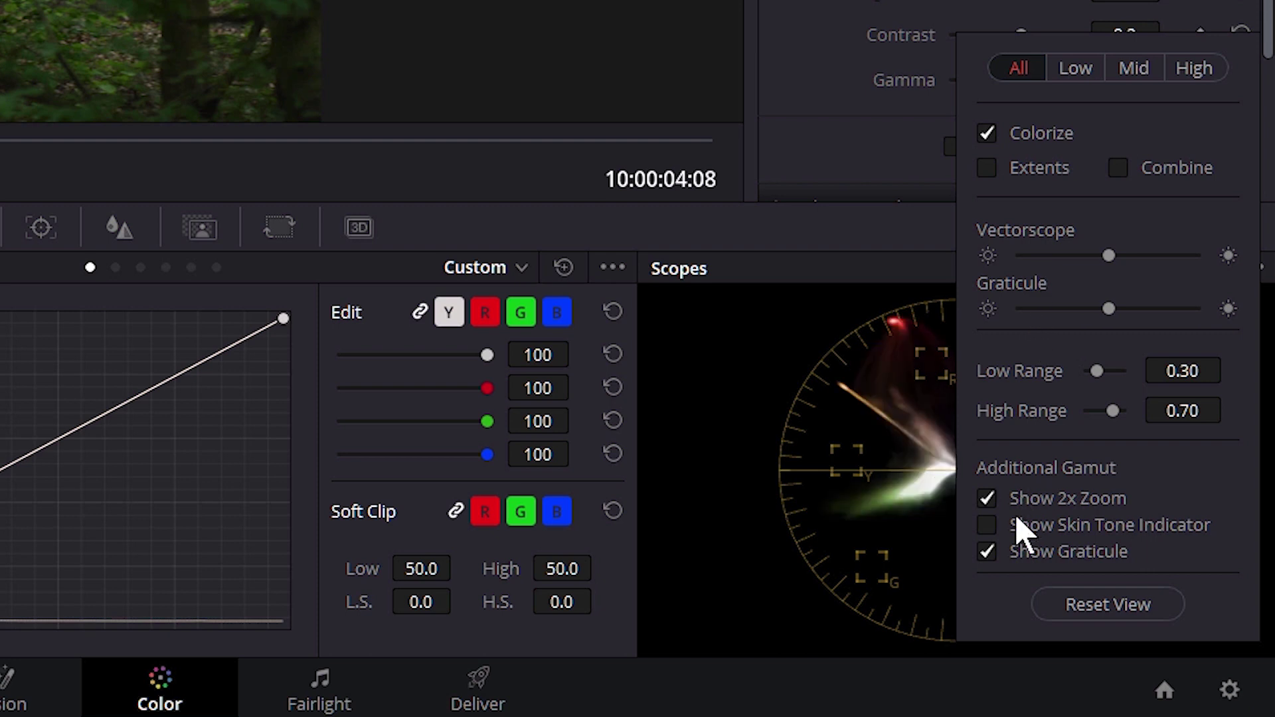
left_click(891, 279)
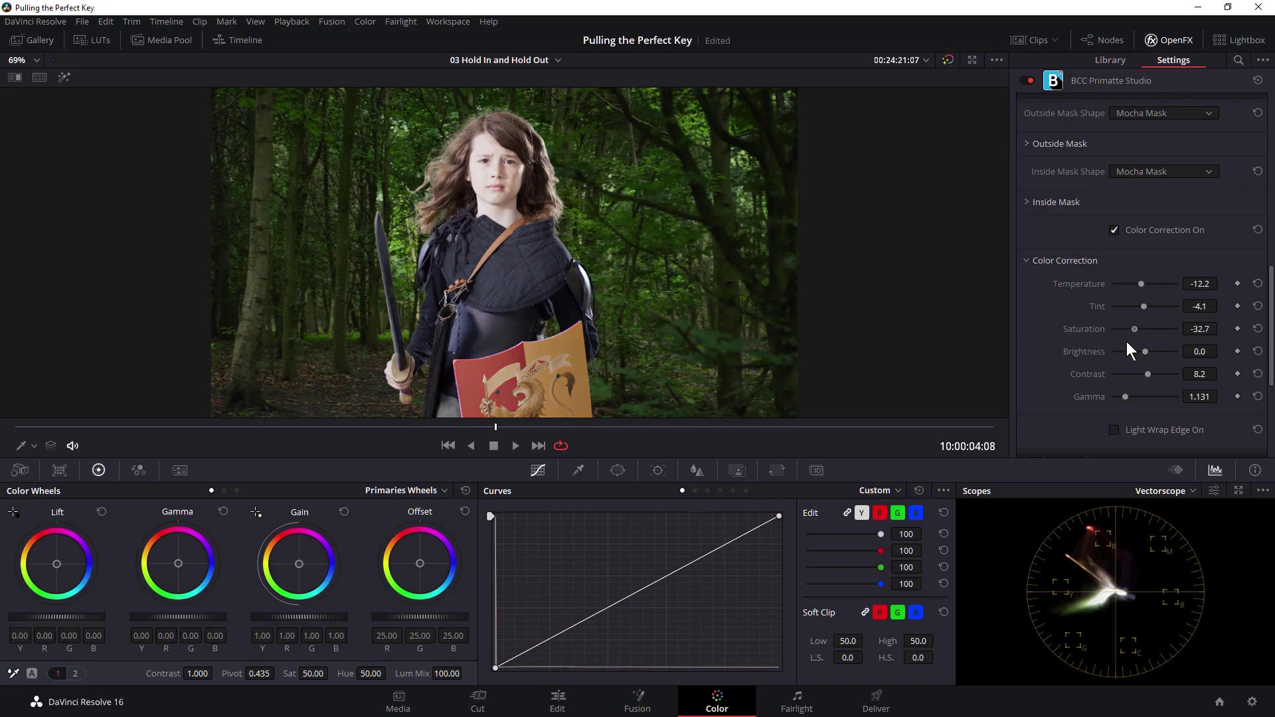
left_click_drag(1129, 340, 1144, 333)
- Collapse Color Correction, briefly toggle the Timeline strip, and play the clip to 10:00:06:05
left_click(1114, 230)
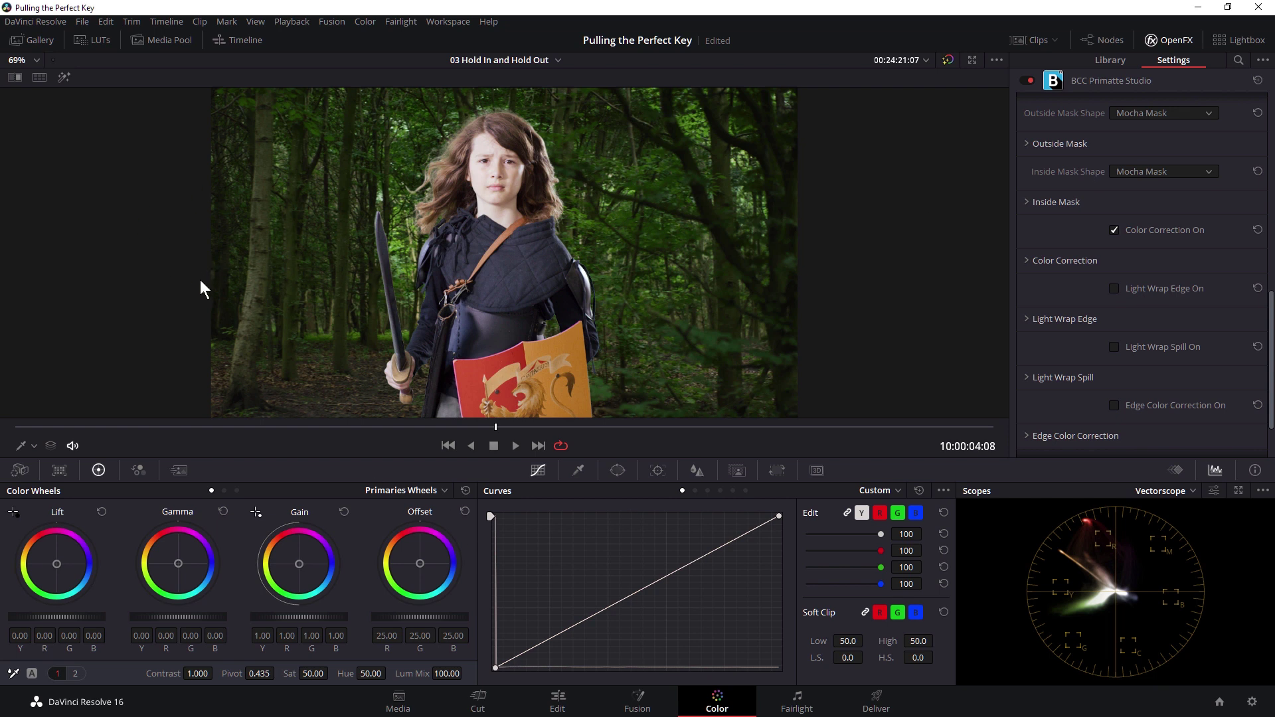
left_click(242, 39)
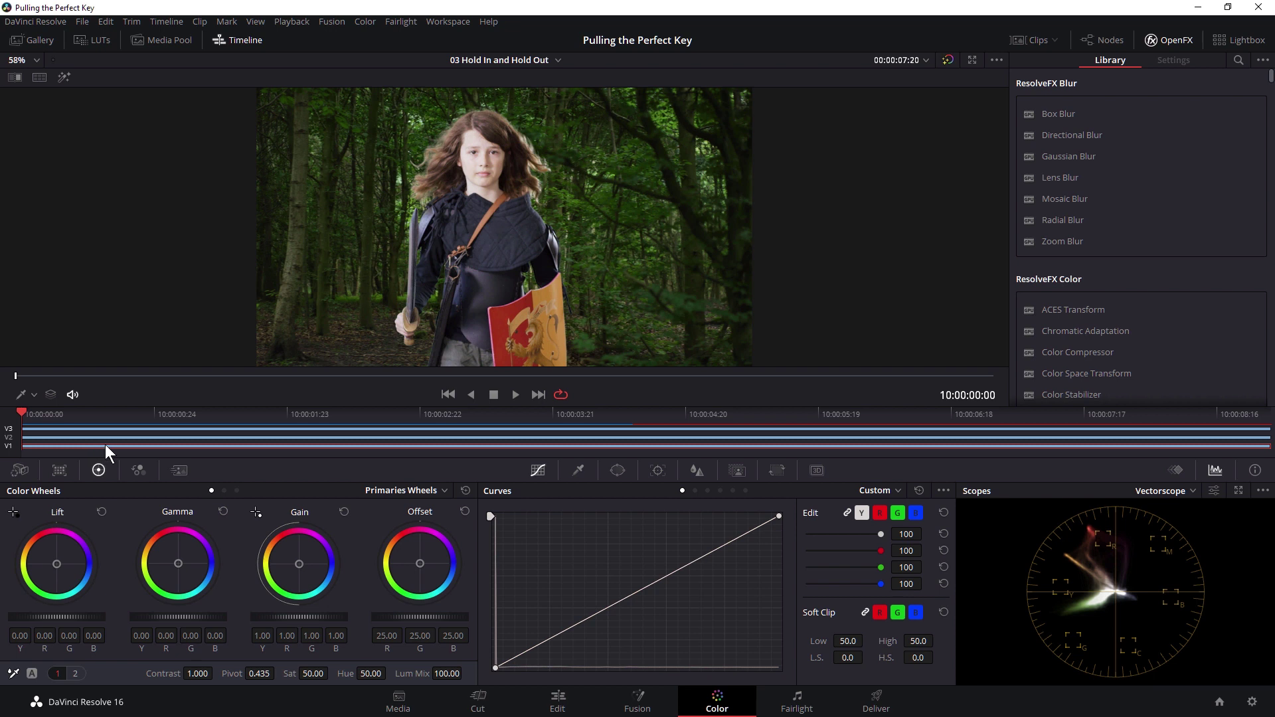
left_click(255, 41)
key("space")
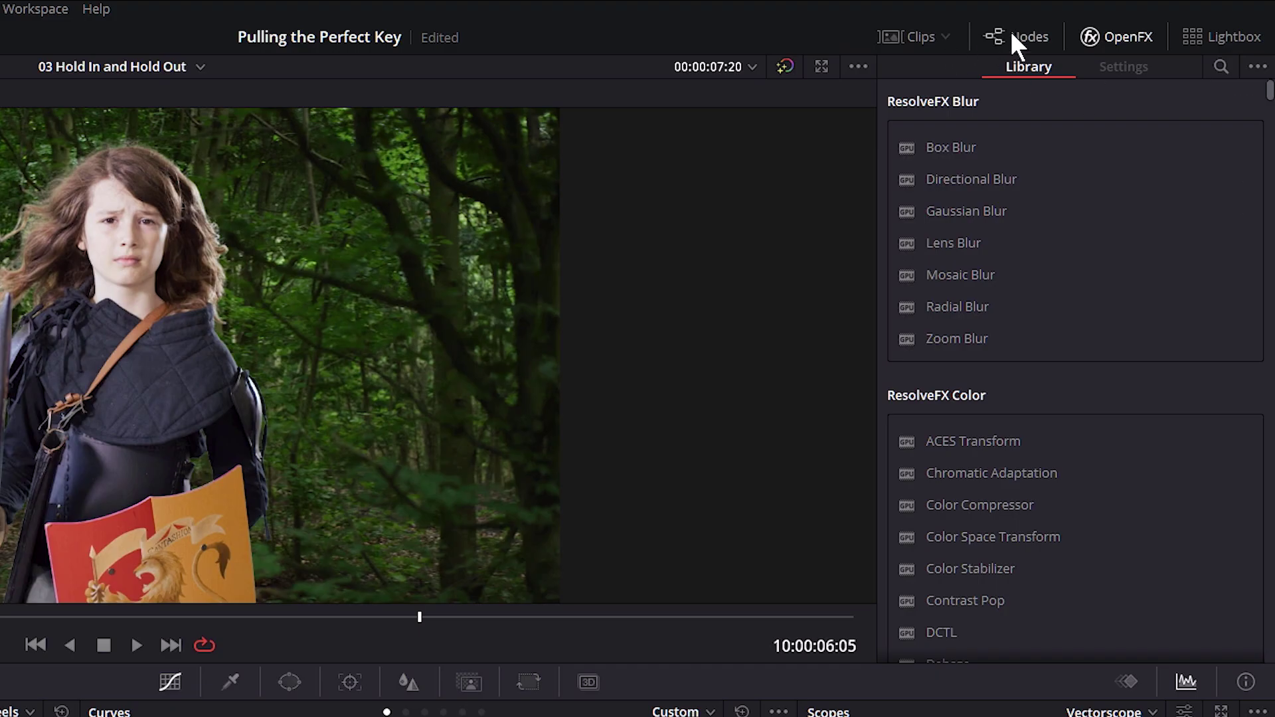
- Show the node graph and add serial node 02 after node 01
left_click(1103, 39)
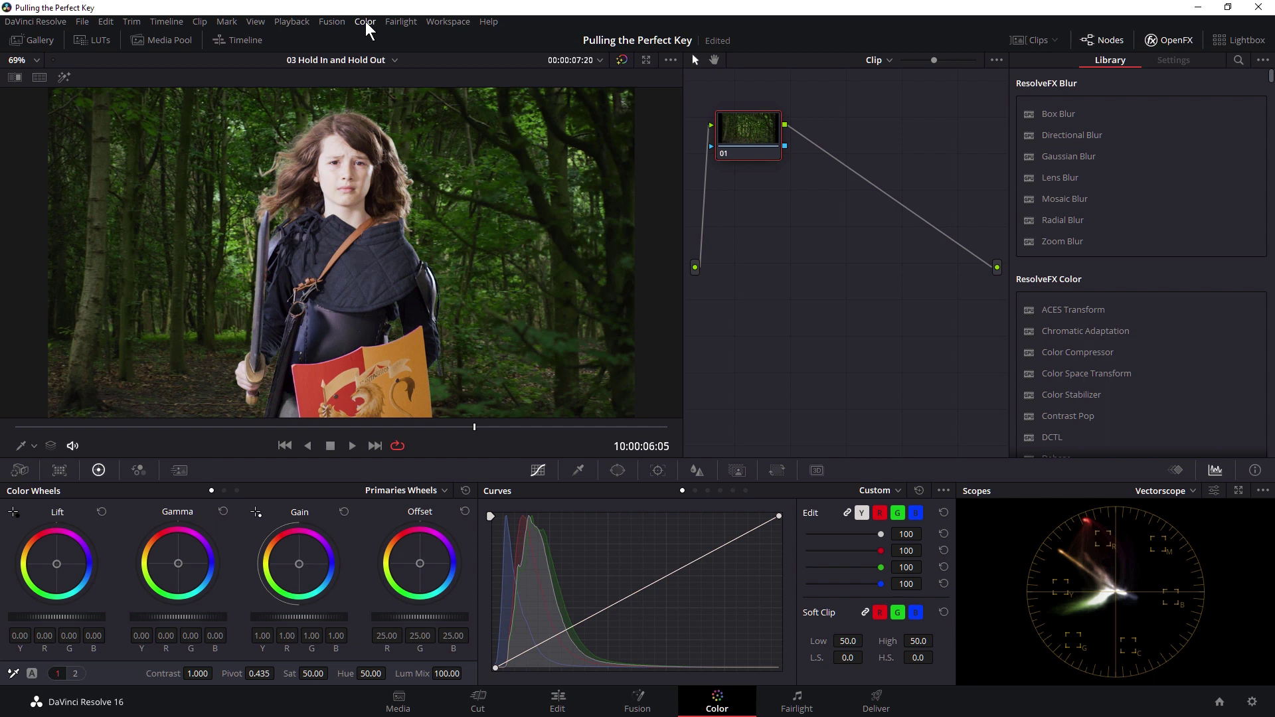
left_click(365, 22)
mouse_move(385, 41)
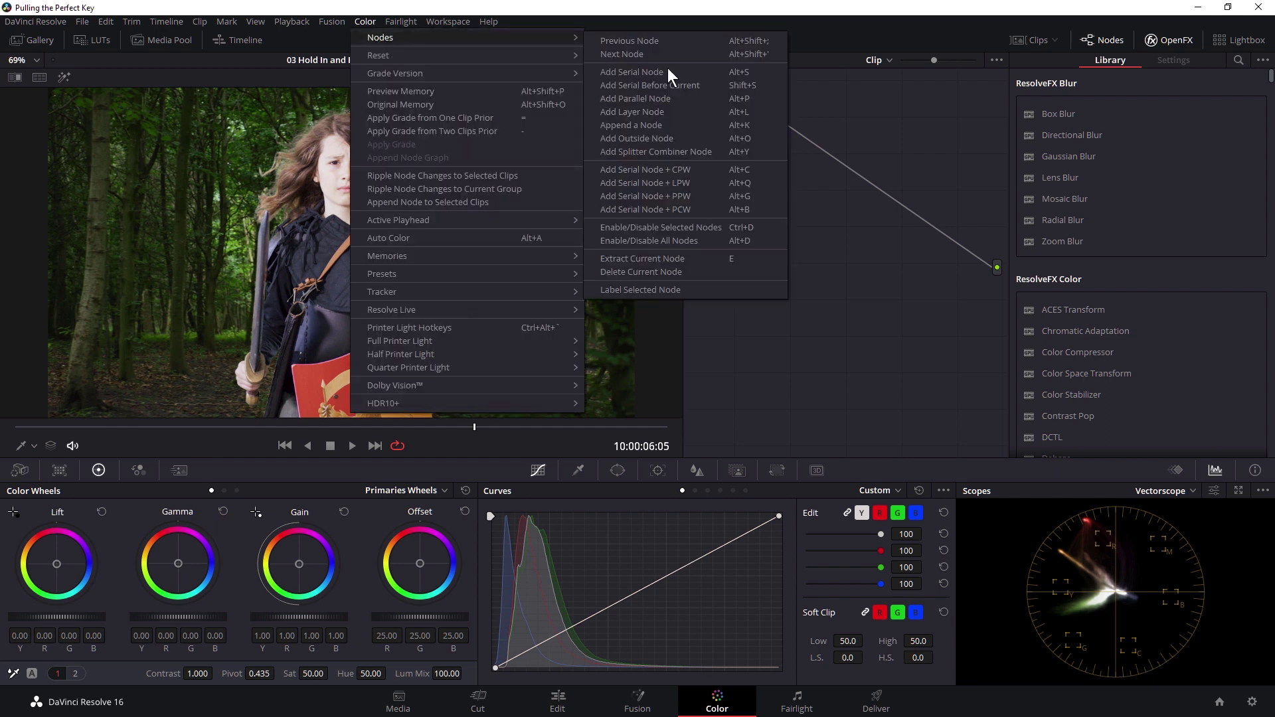
left_click(729, 71)
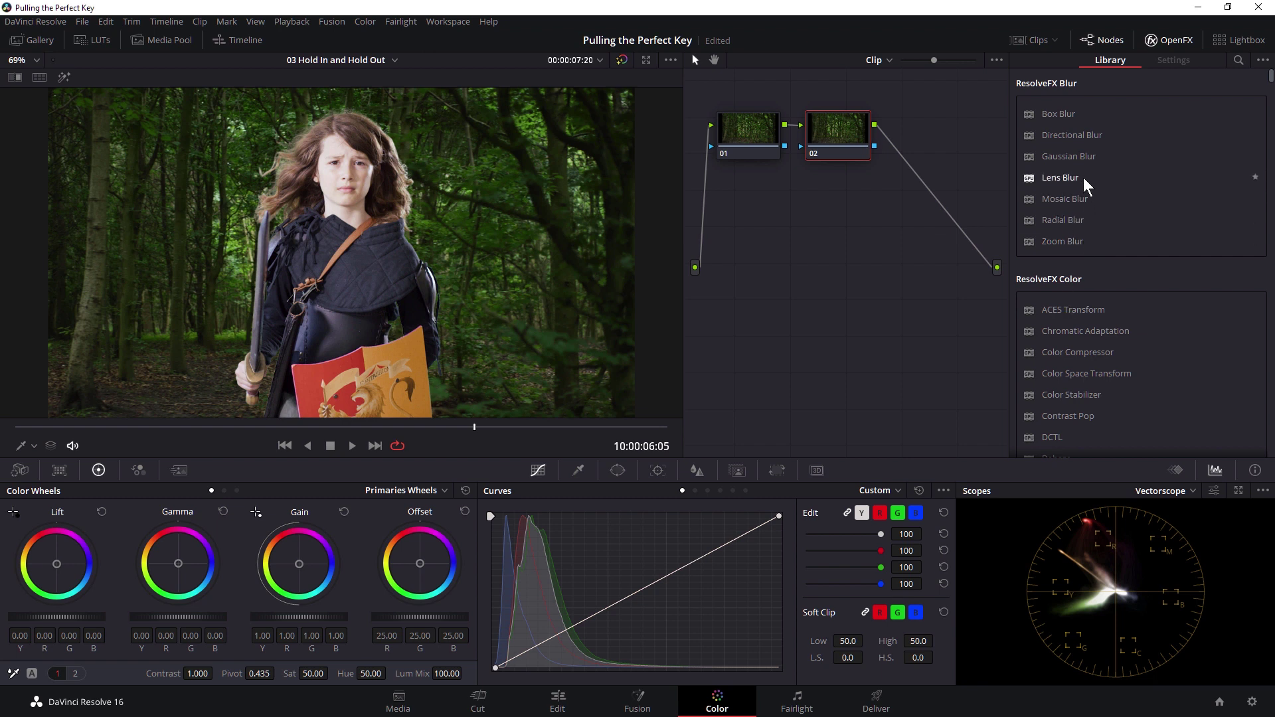
- Apply Lens Blur to node 02 and set its Blur Size to 2.76
left_click_drag(1056, 177, 841, 130)
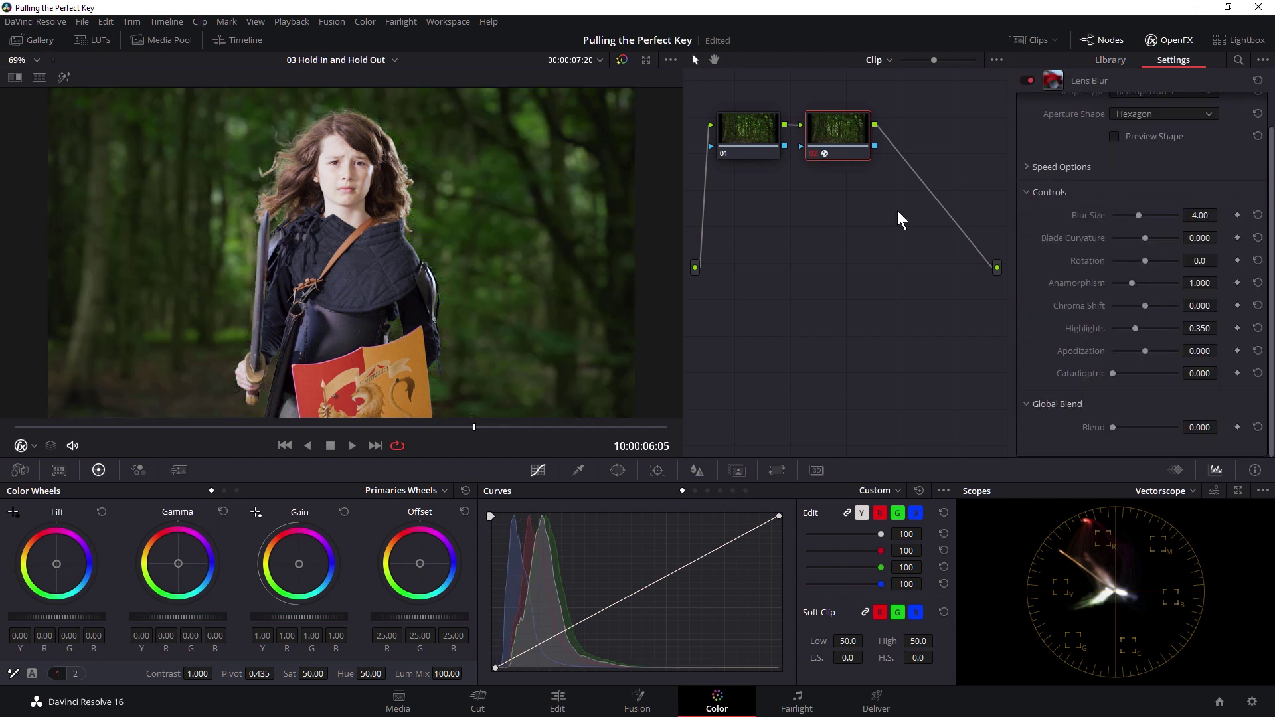
left_click_drag(1139, 215, 1151, 217)
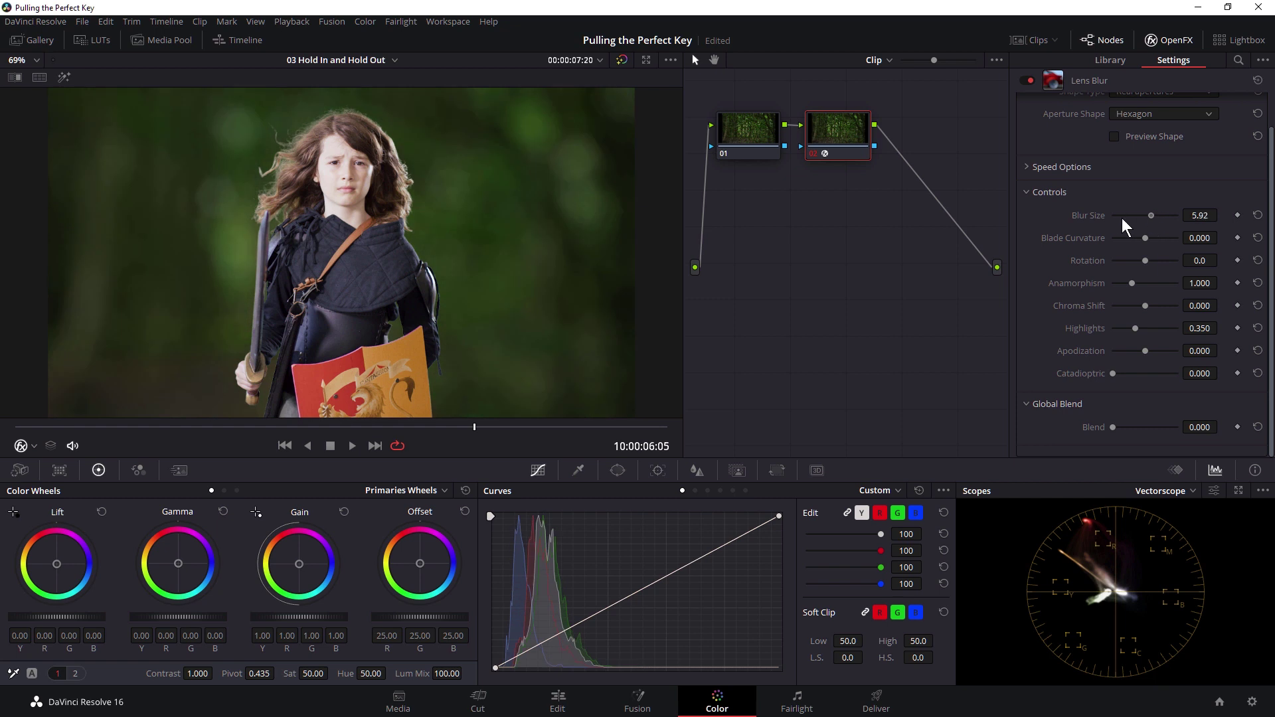
left_click_drag(1112, 218, 1130, 214)
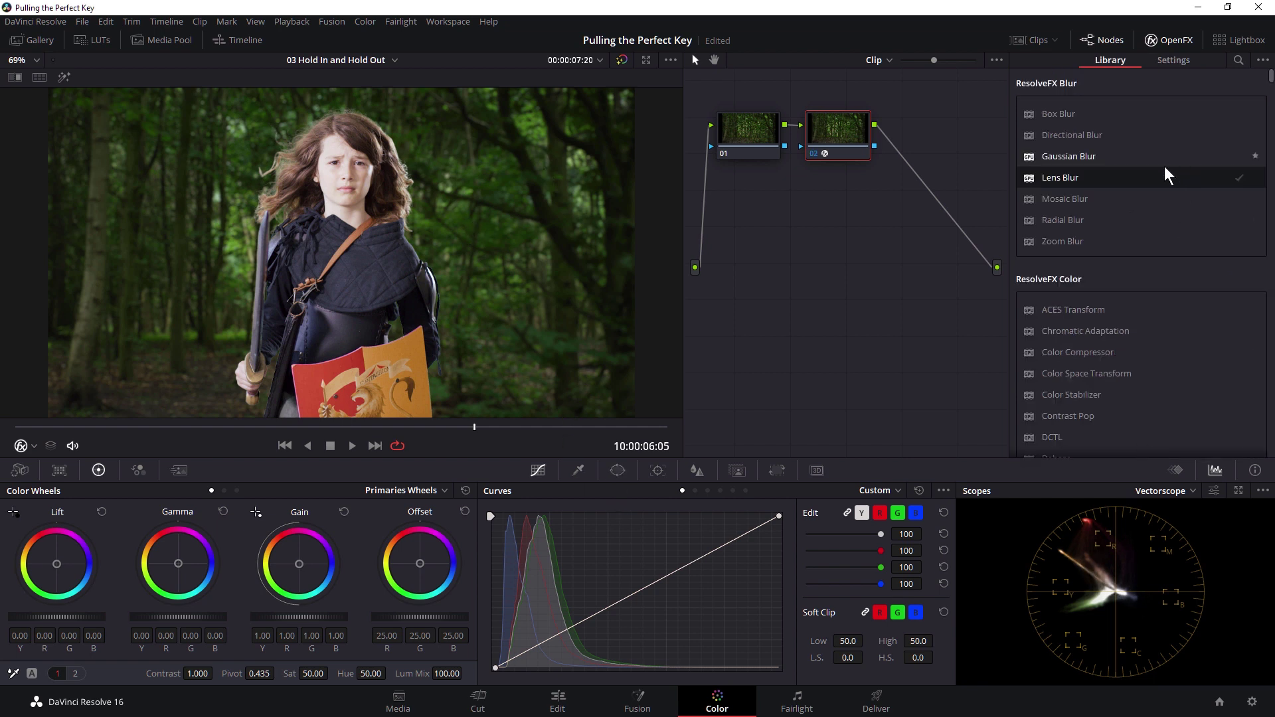
- Search 'lens', drop BCC Fast Lens Blur onto node 02, and lower Iris Scale from 15.0 to 5.0
left_click(1237, 61)
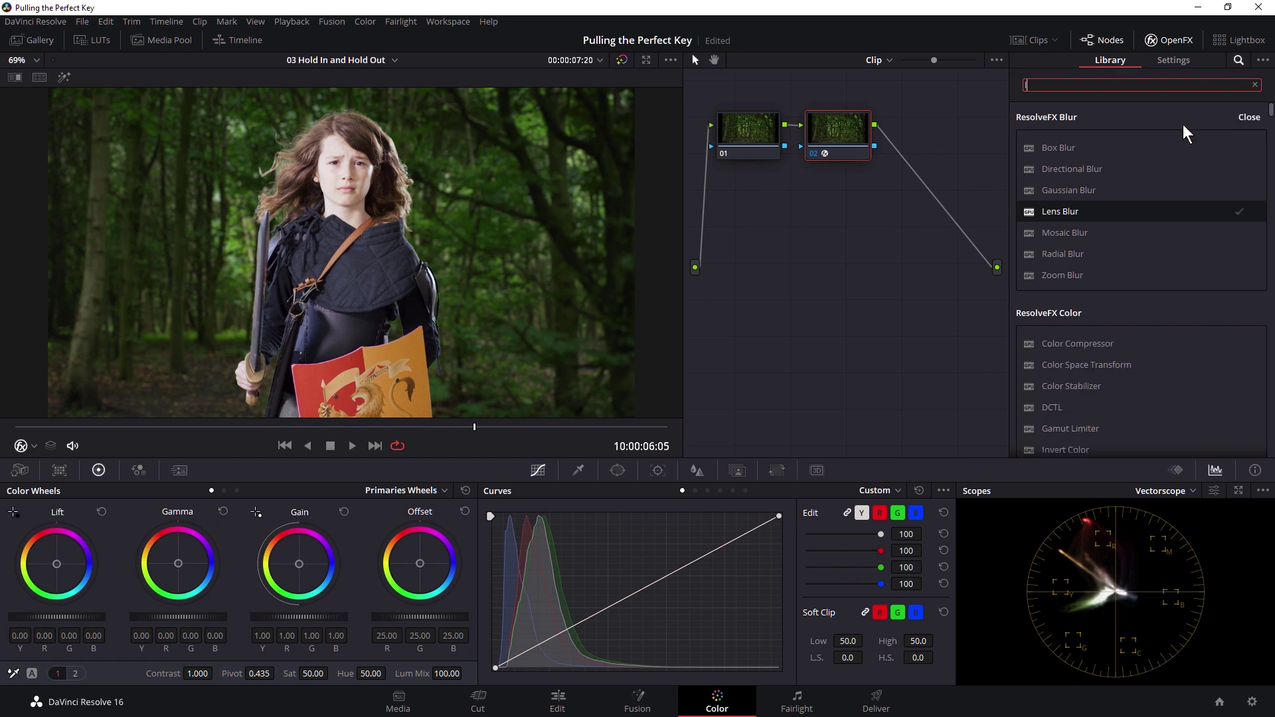
type("lens")
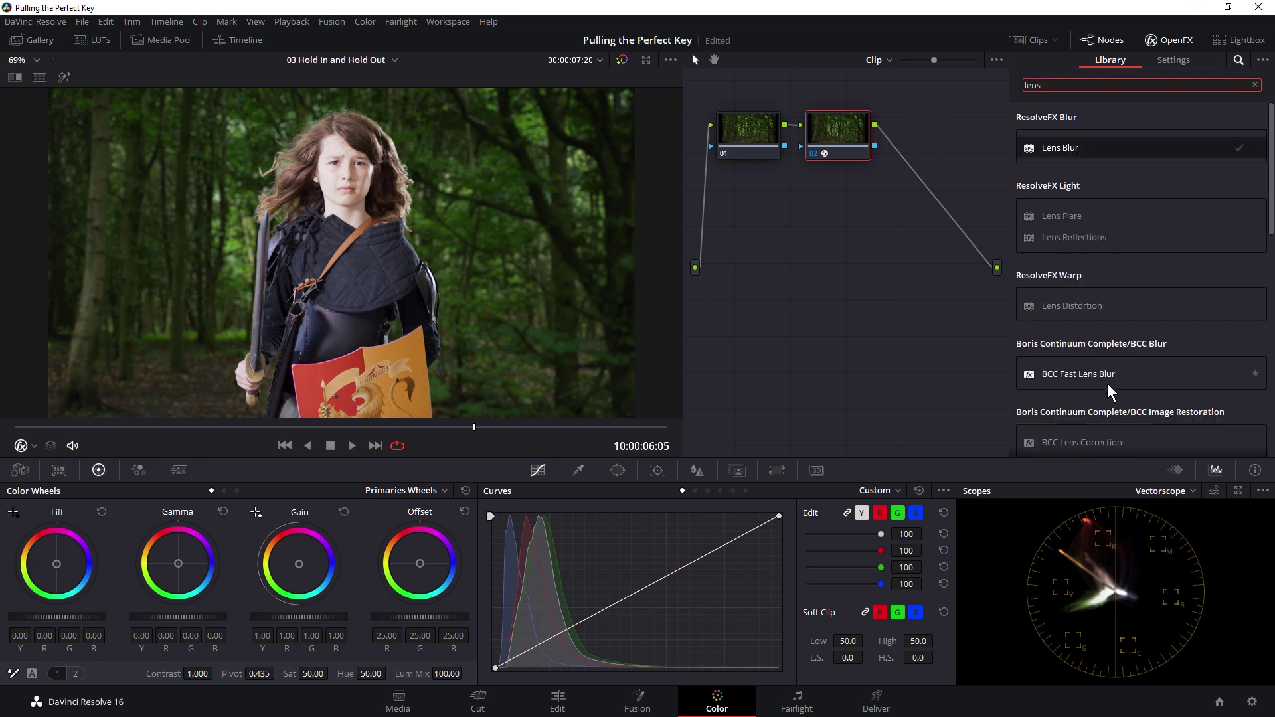
left_click_drag(1080, 373, 847, 125)
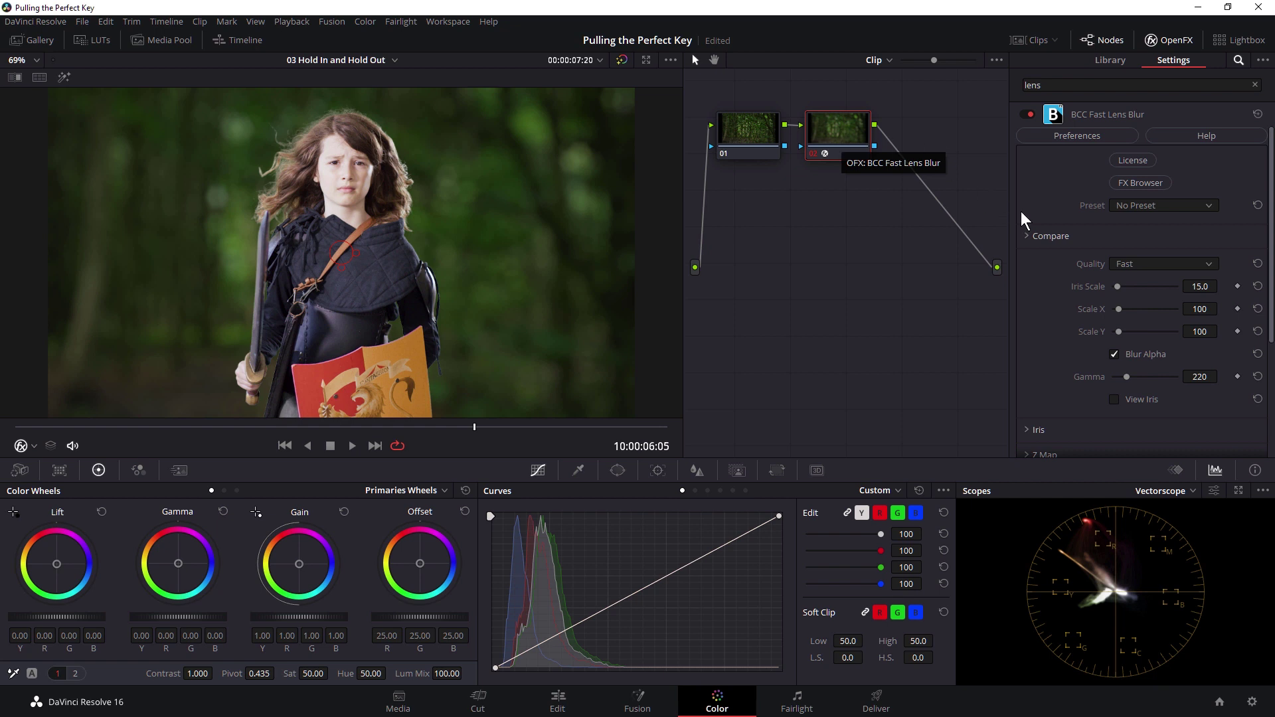
left_click_drag(1117, 286, 1115, 287)
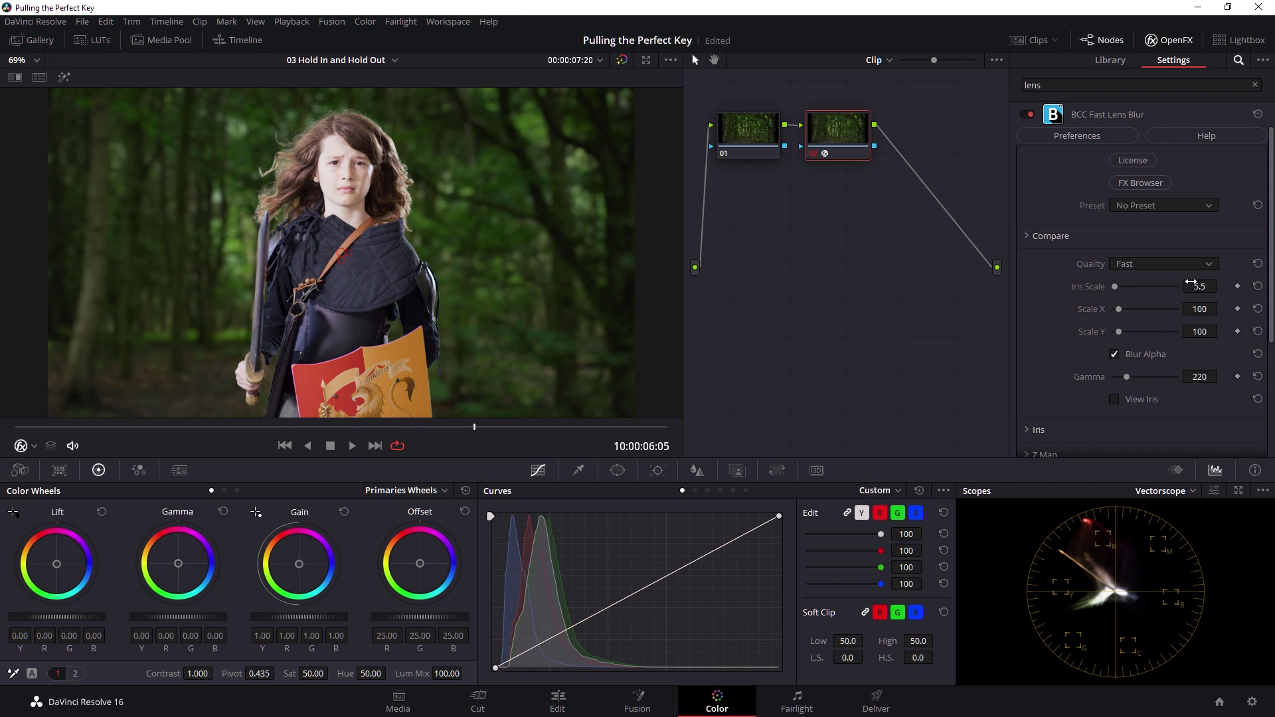
left_click_drag(1191, 286, 1187, 287)
- In the Sizing palette, toggle horizontal Flip repeatedly to compare the mirrored forest background
left_click(772, 470)
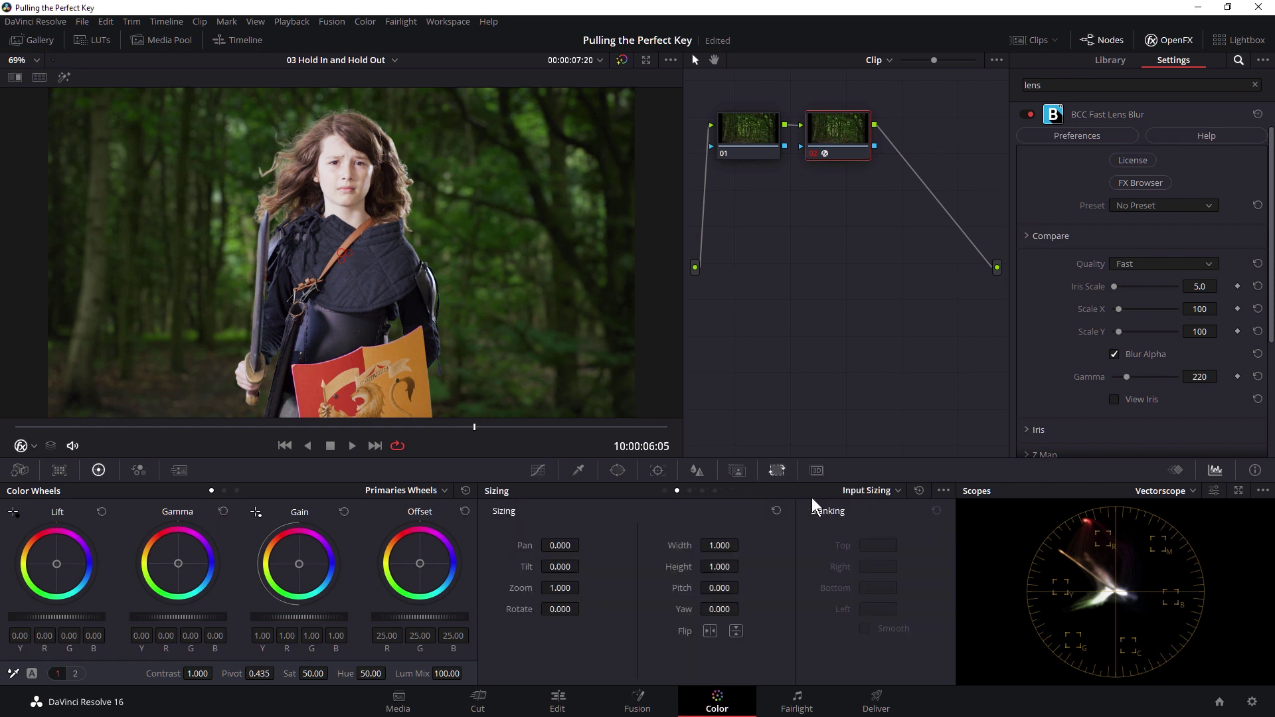
left_click(712, 632)
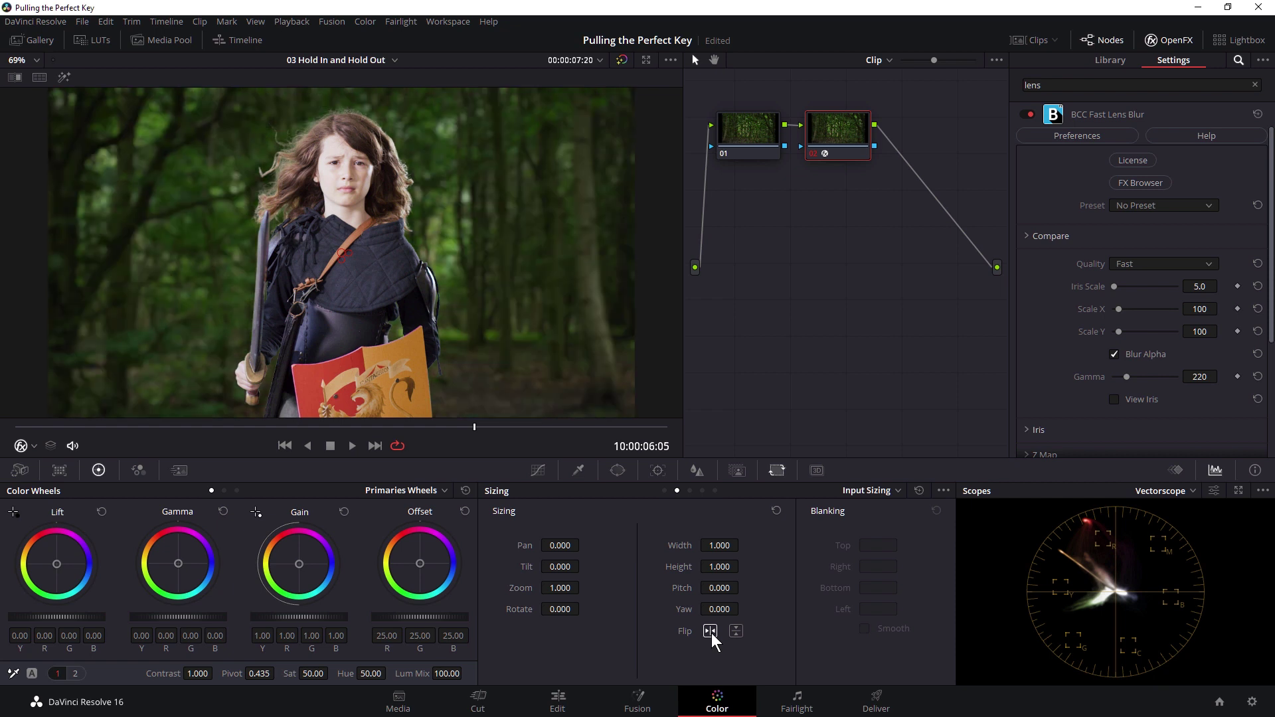
left_click(712, 633)
left_click(712, 632)
left_click(712, 632)
left_click(712, 632)
scroll(1047, 301, "down", 3)
- Expand PixelChooser / Mocha, set PixelChooser to On, and leave the Matte channel at None
left_click(1063, 382)
scroll(1070, 314, "down", 2)
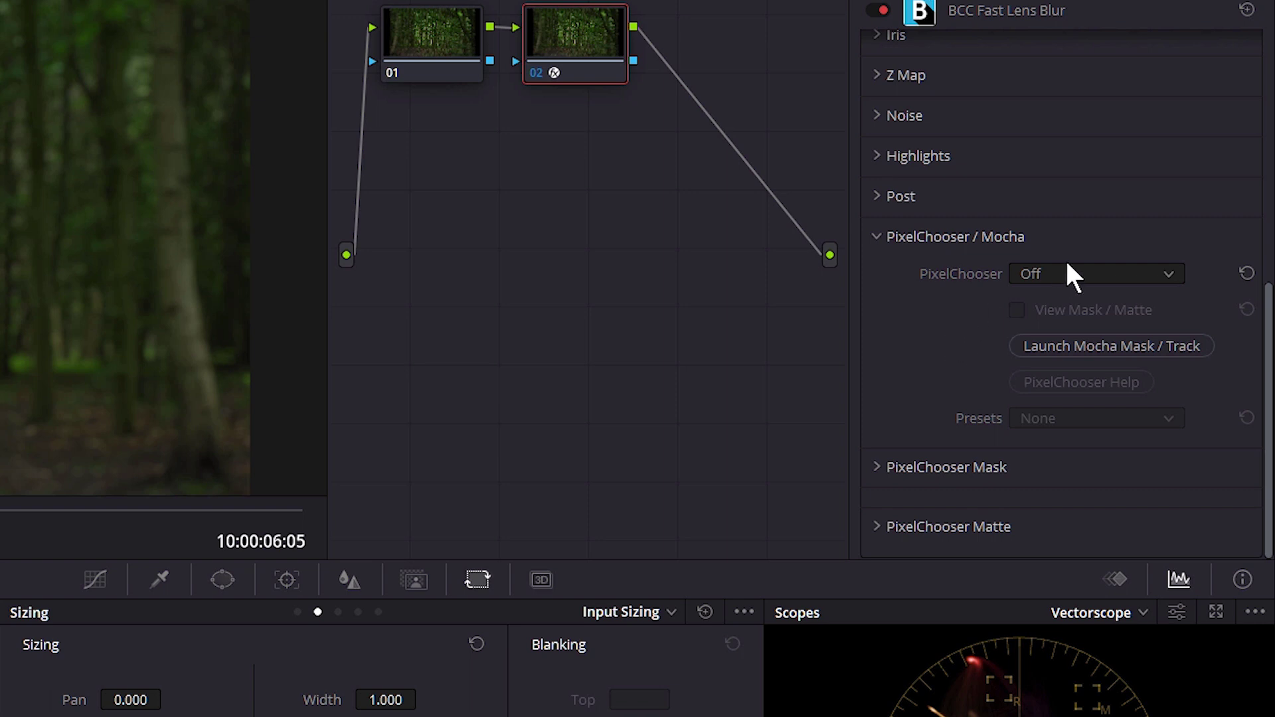
left_click(1046, 272)
left_click(1060, 326)
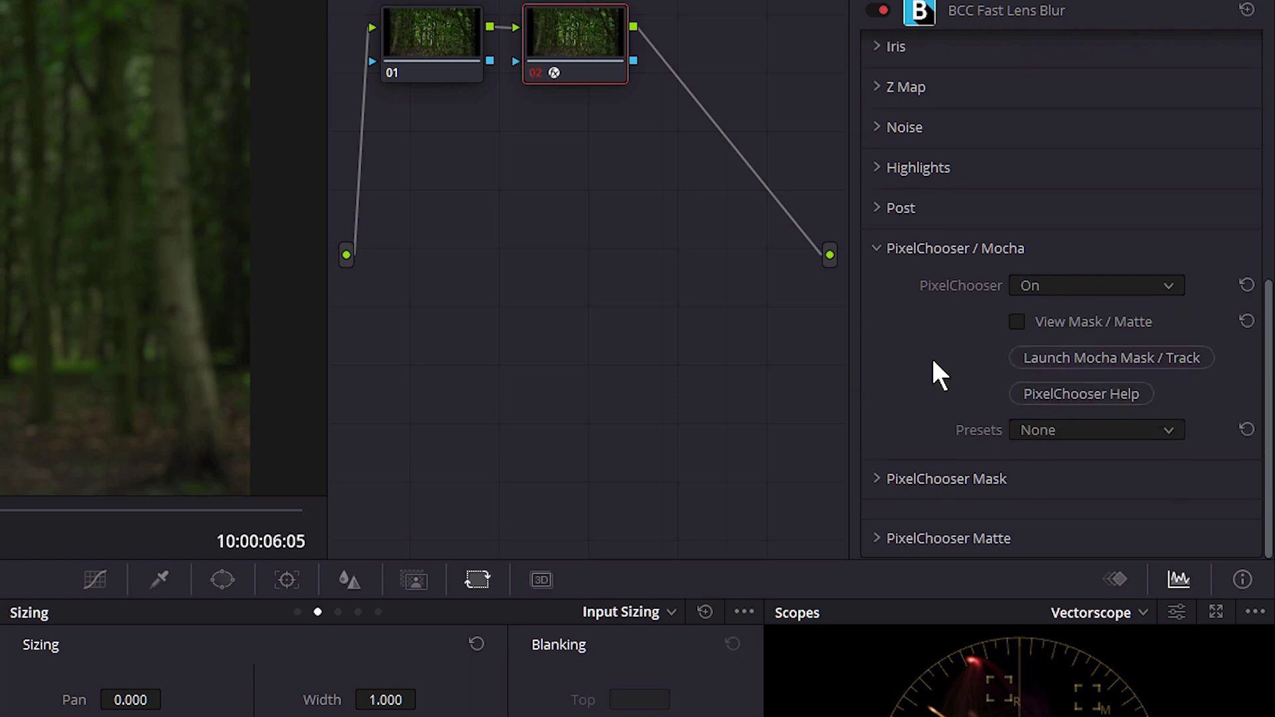
left_click(879, 535)
scroll(884, 492, "down", 6)
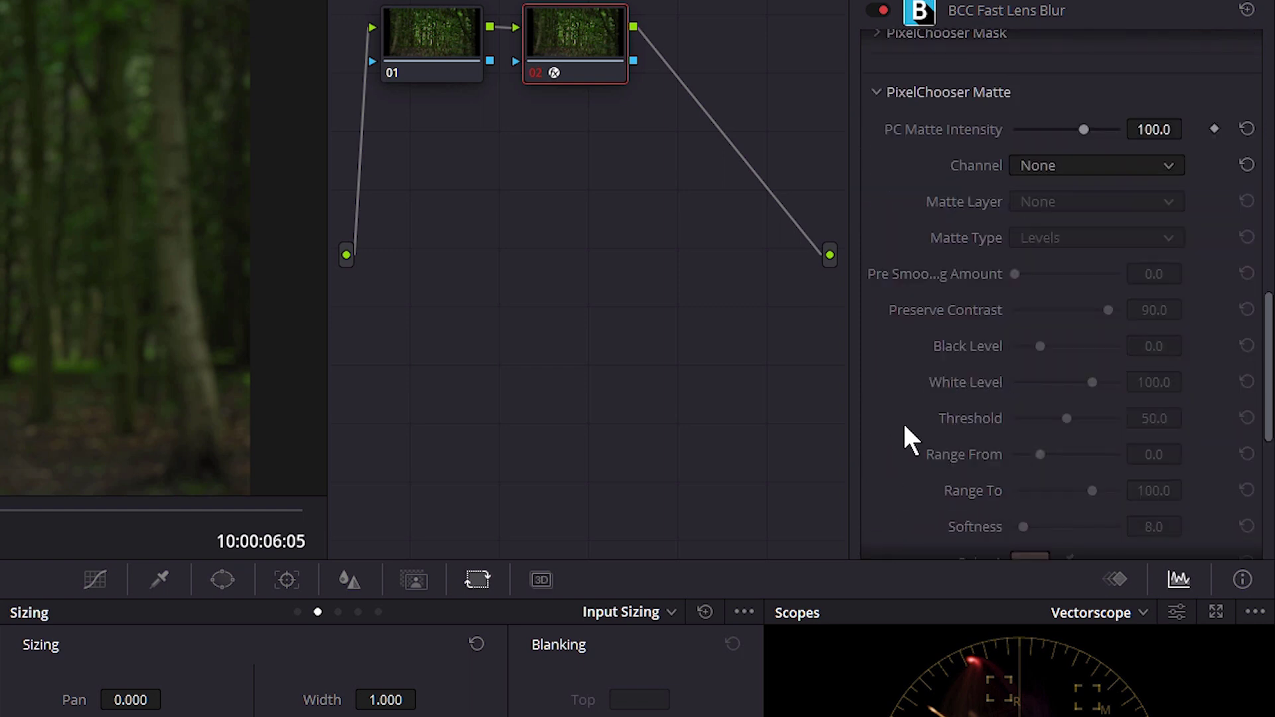
left_click(1087, 166)
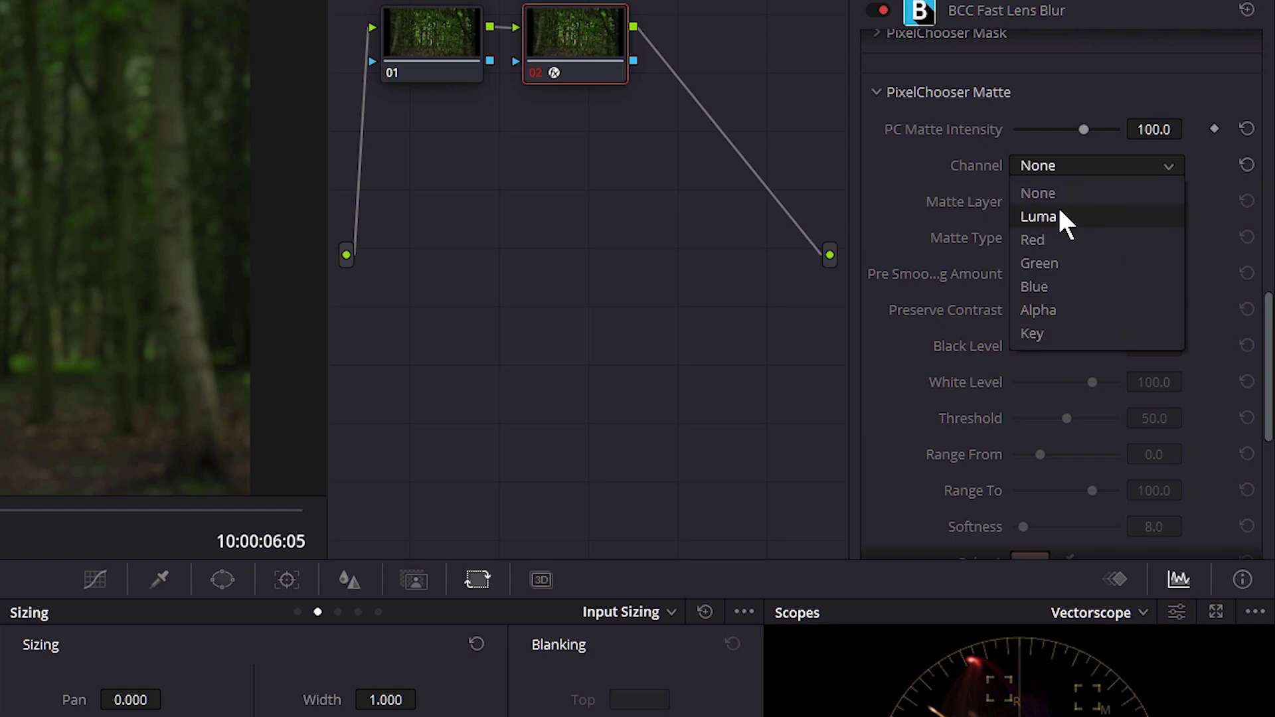
left_click(920, 166)
scroll(912, 186, "up", 5)
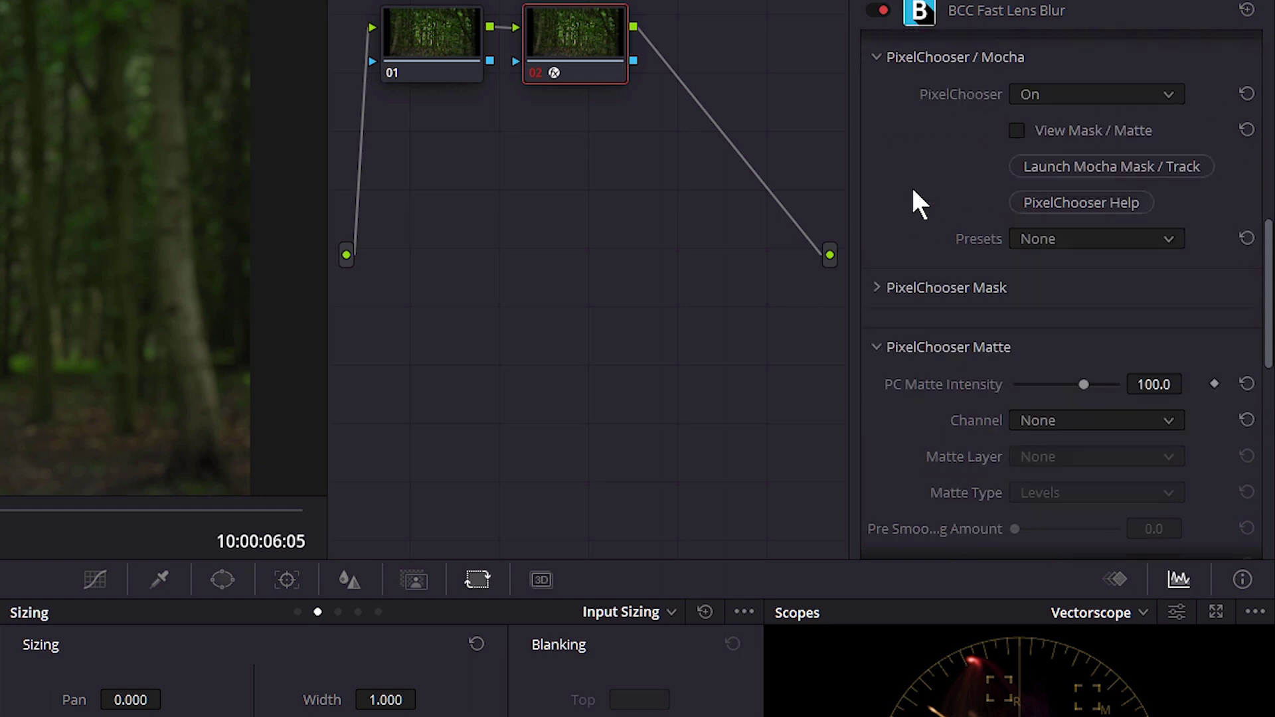
- Expand PixelChooser Mask and choose Gradient - Linear as the mask shape
left_click(877, 287)
scroll(945, 191, "down", 5)
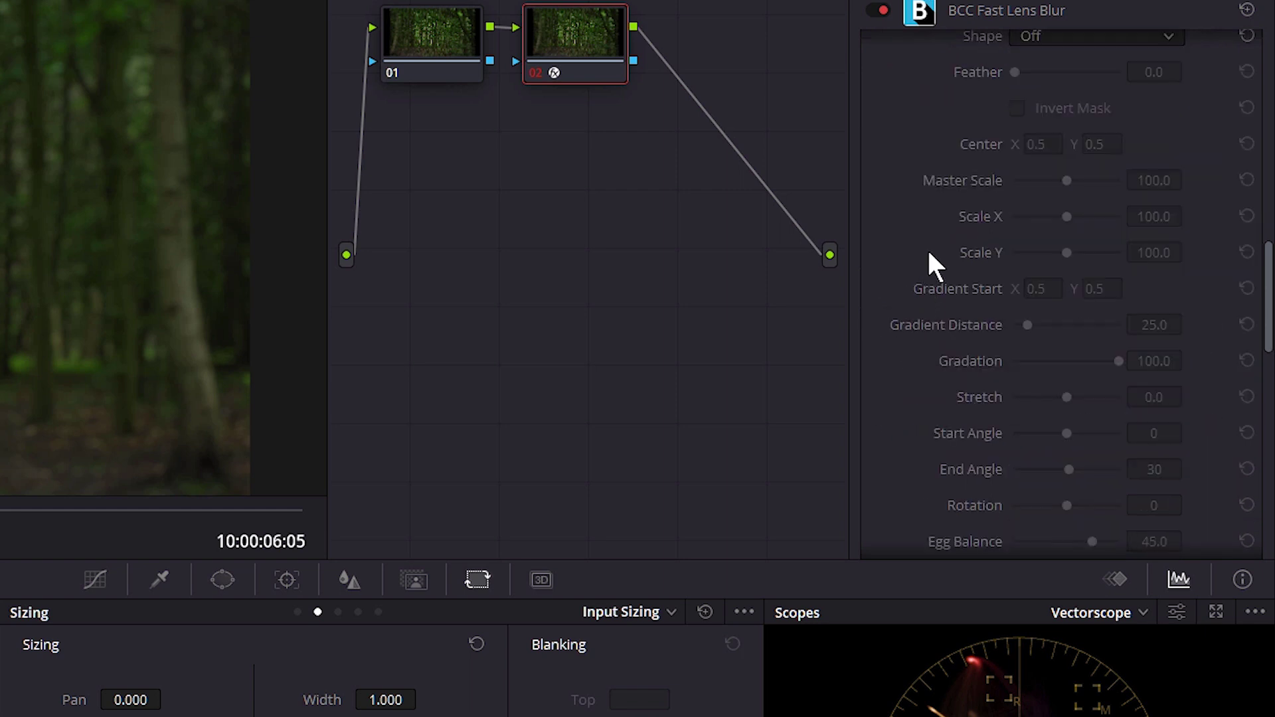
scroll(917, 256, "up", 3)
left_click(1050, 227)
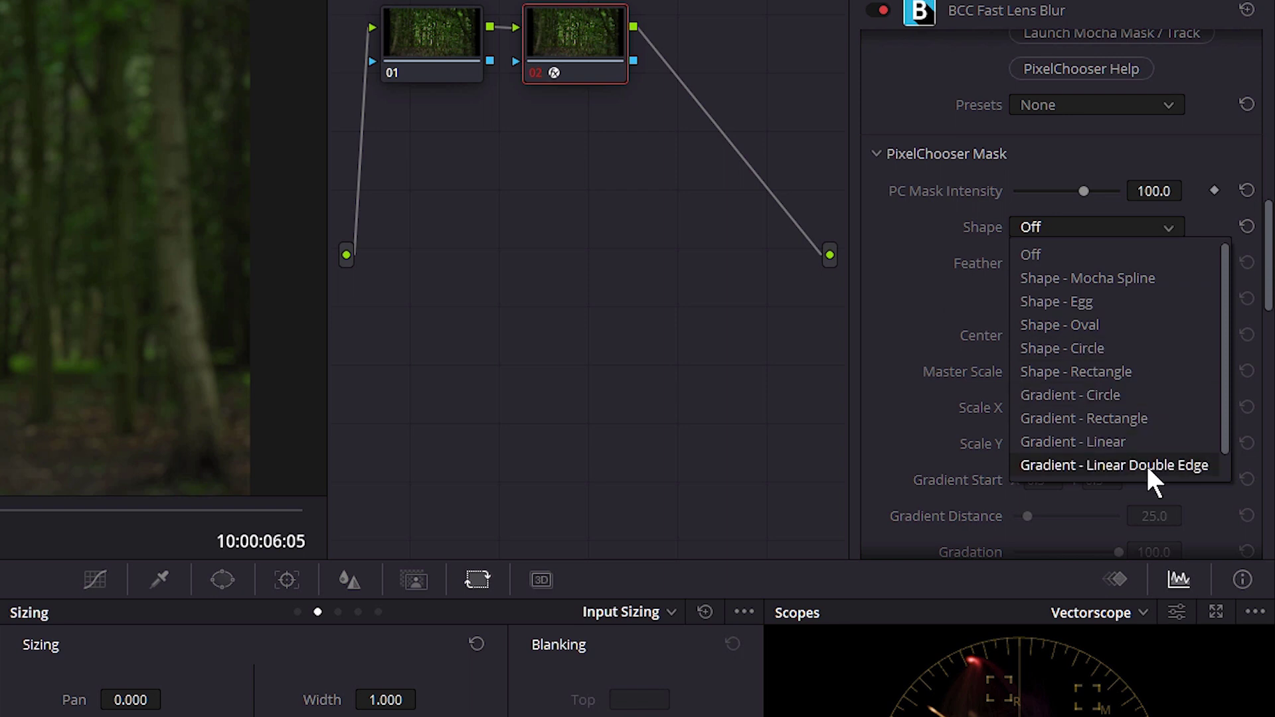
left_click(1168, 443)
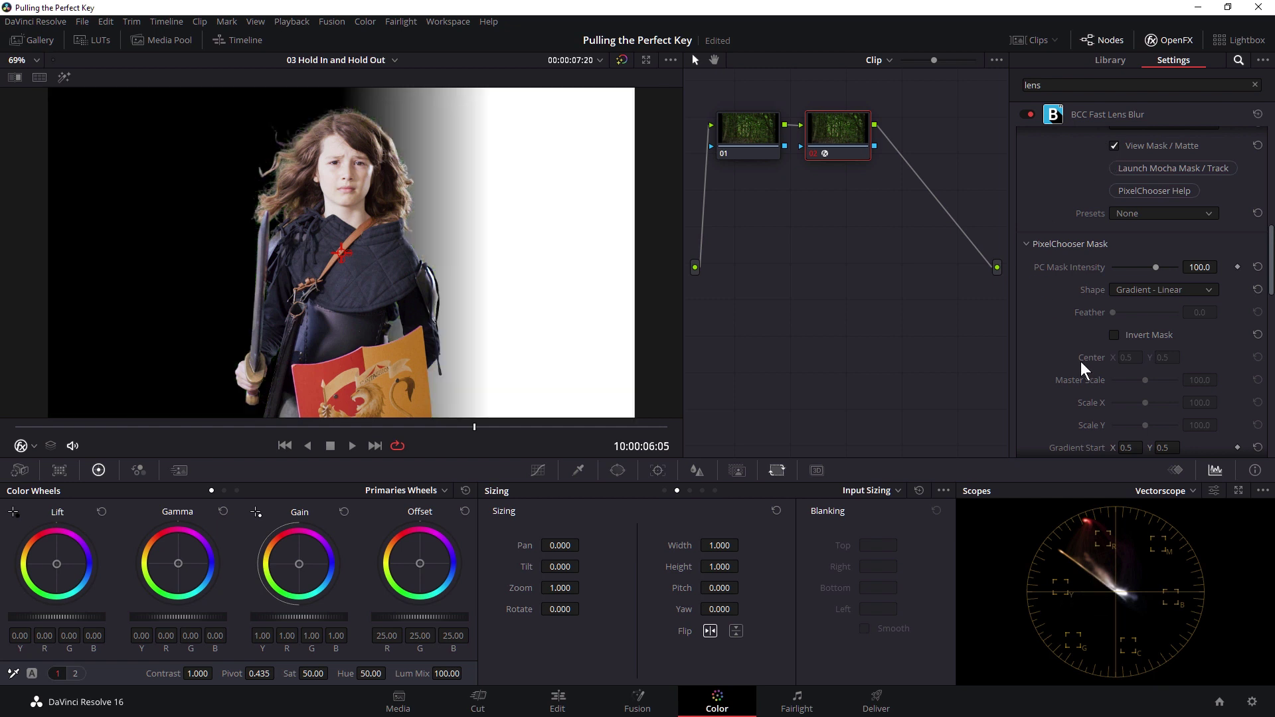
- Set the gradient mask's Rotation to -90
scroll(1050, 334, "down", 5)
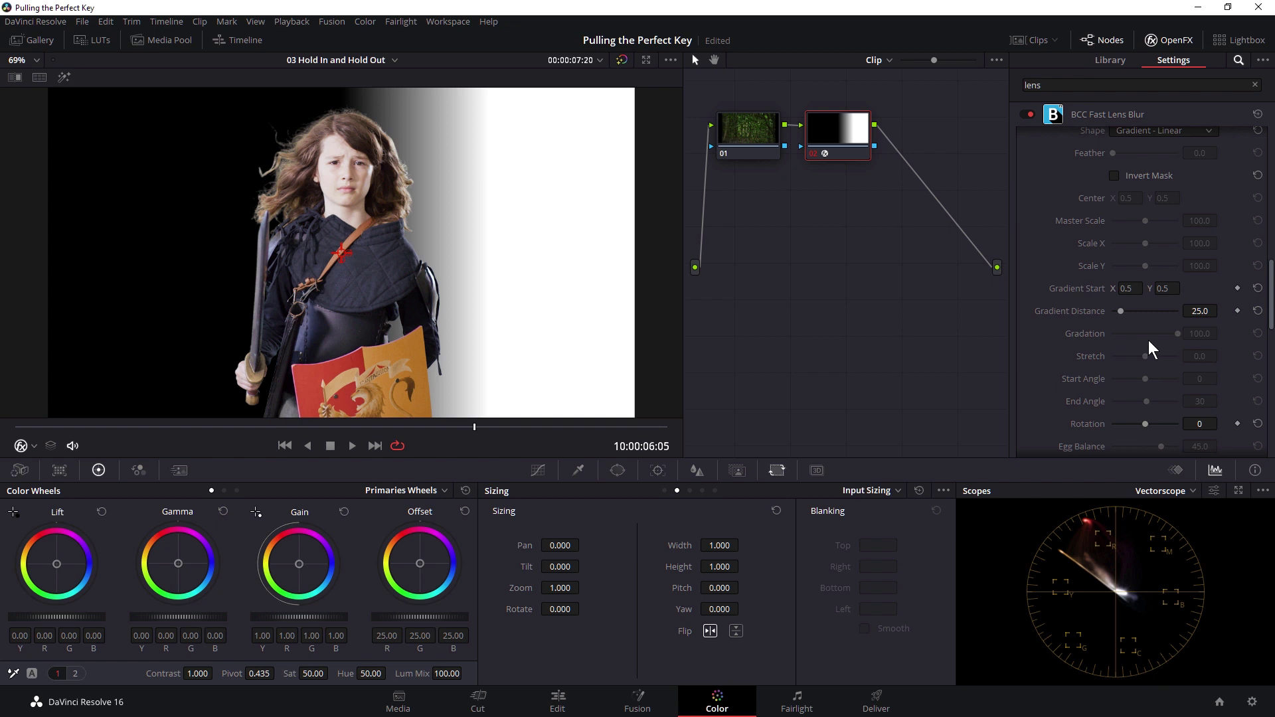
left_click_drag(1146, 424, 1191, 423)
type("-90")
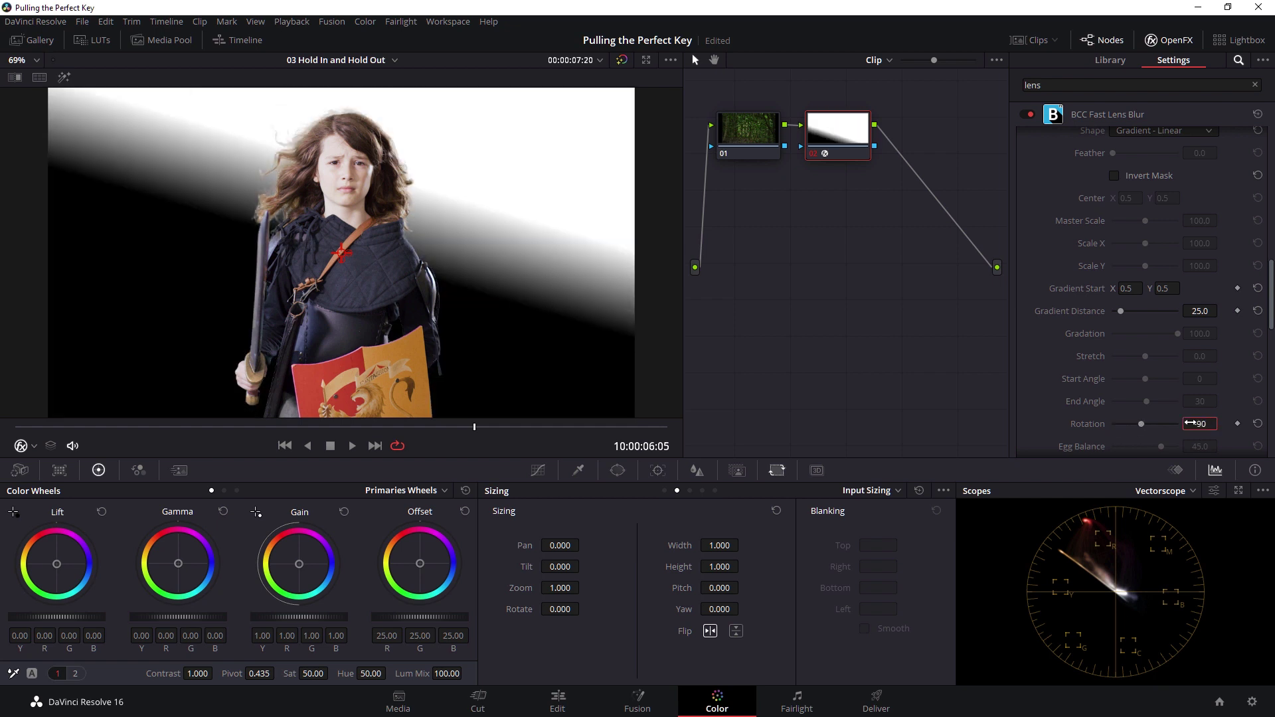
key("Return")
- Widen Gradient Distance to 57.1 and drag Gradient Start to the bottom edge (0.510, -0.009)
left_click_drag(1129, 309, 1130, 311)
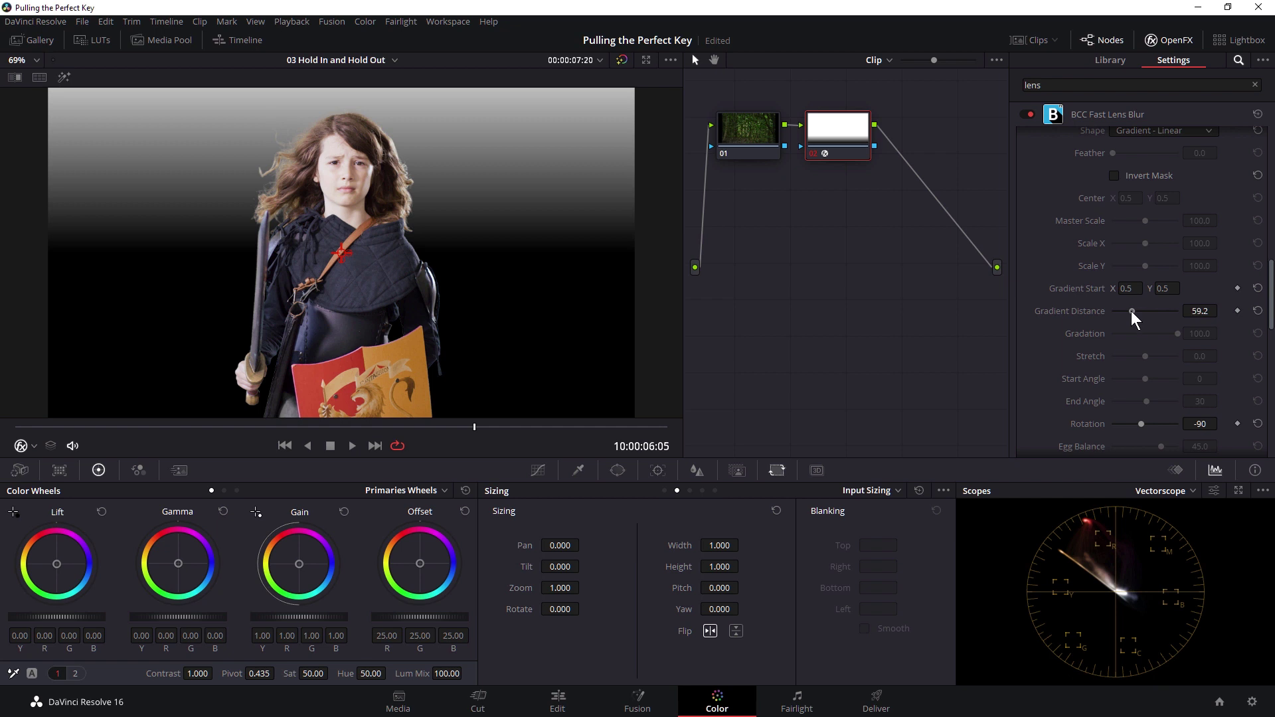
left_click(1164, 289)
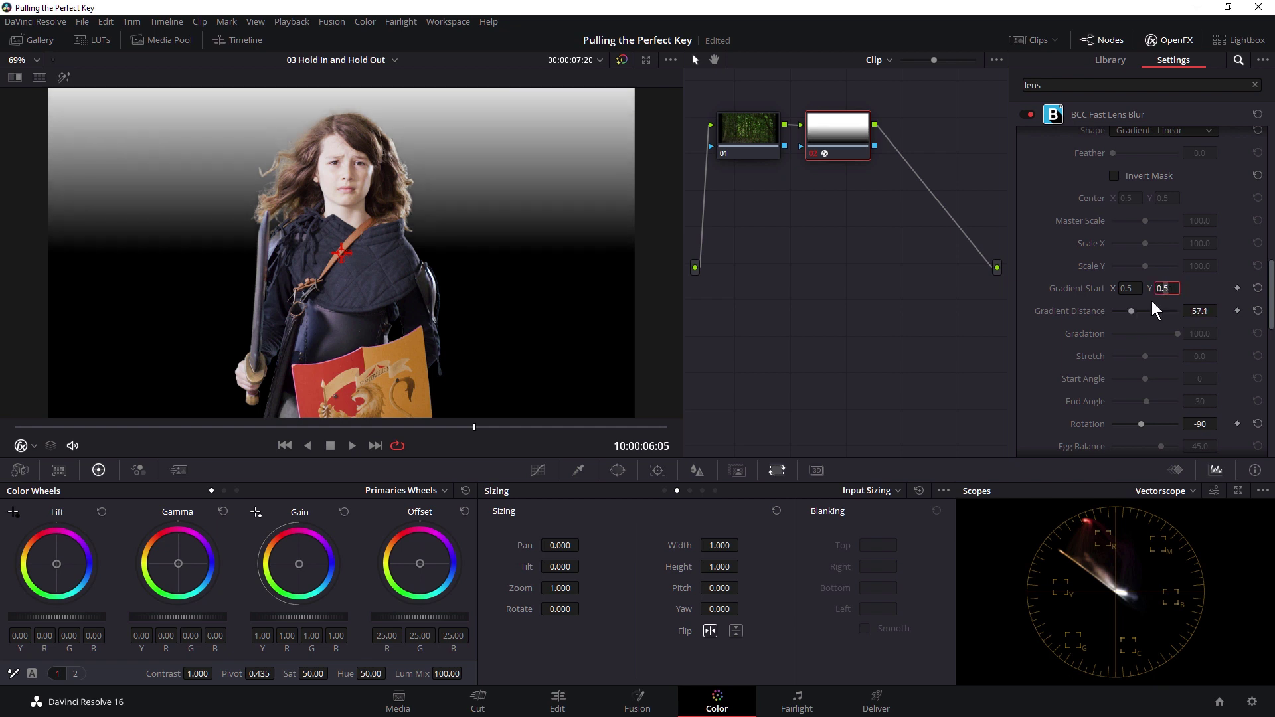
left_click_drag(342, 252, 341, 318)
left_click_drag(348, 382, 348, 421)
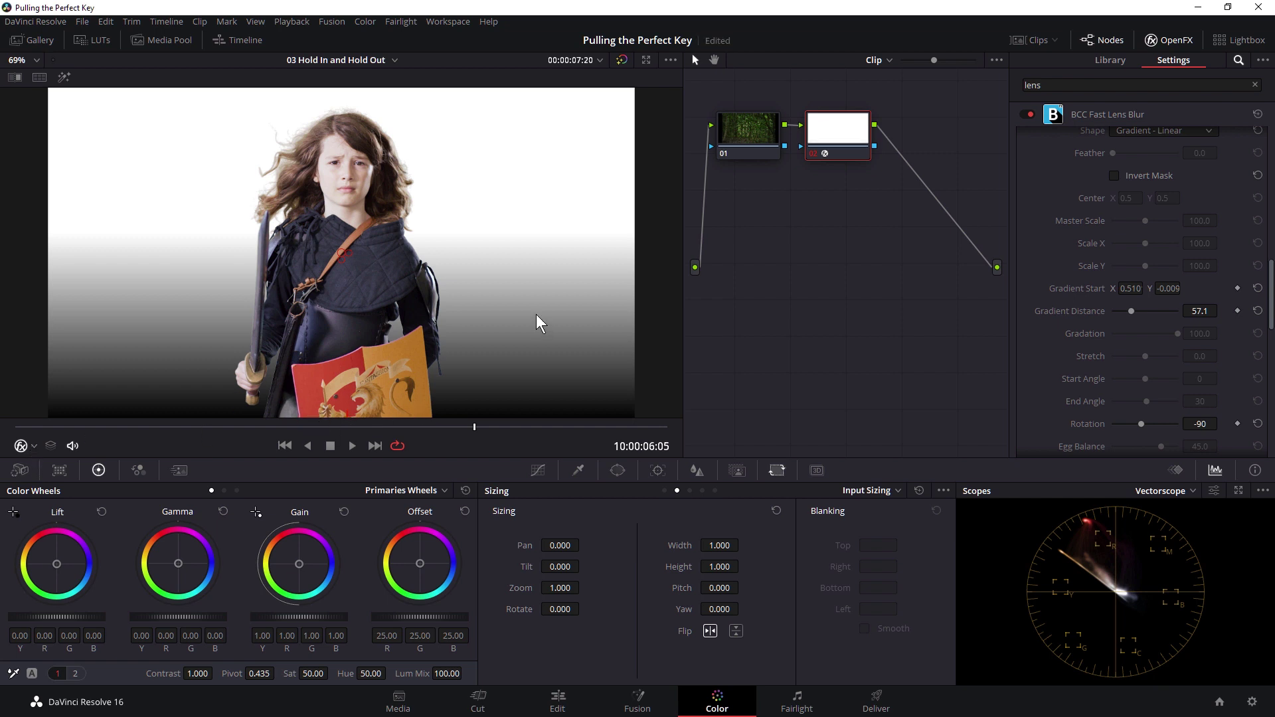
- Turn off View Mask / Matte and widen Gradient Distance to 144.9
scroll(1125, 217, "up", 5)
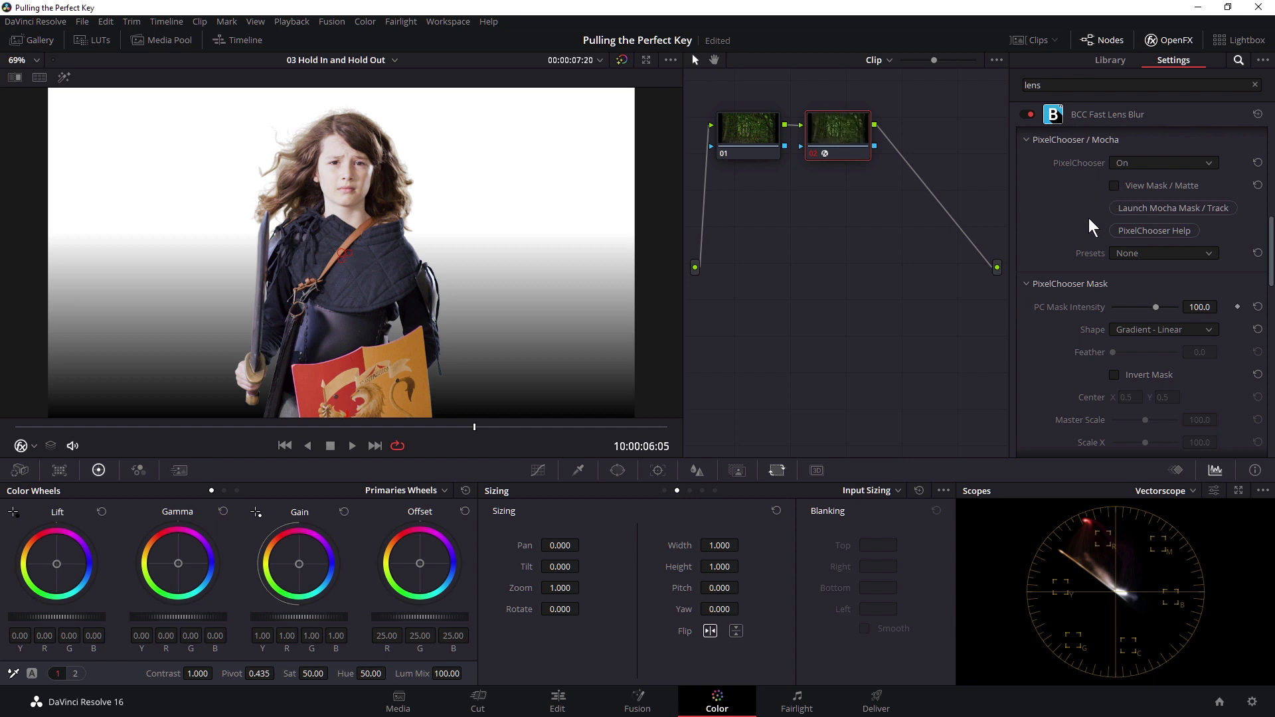
left_click(1111, 186)
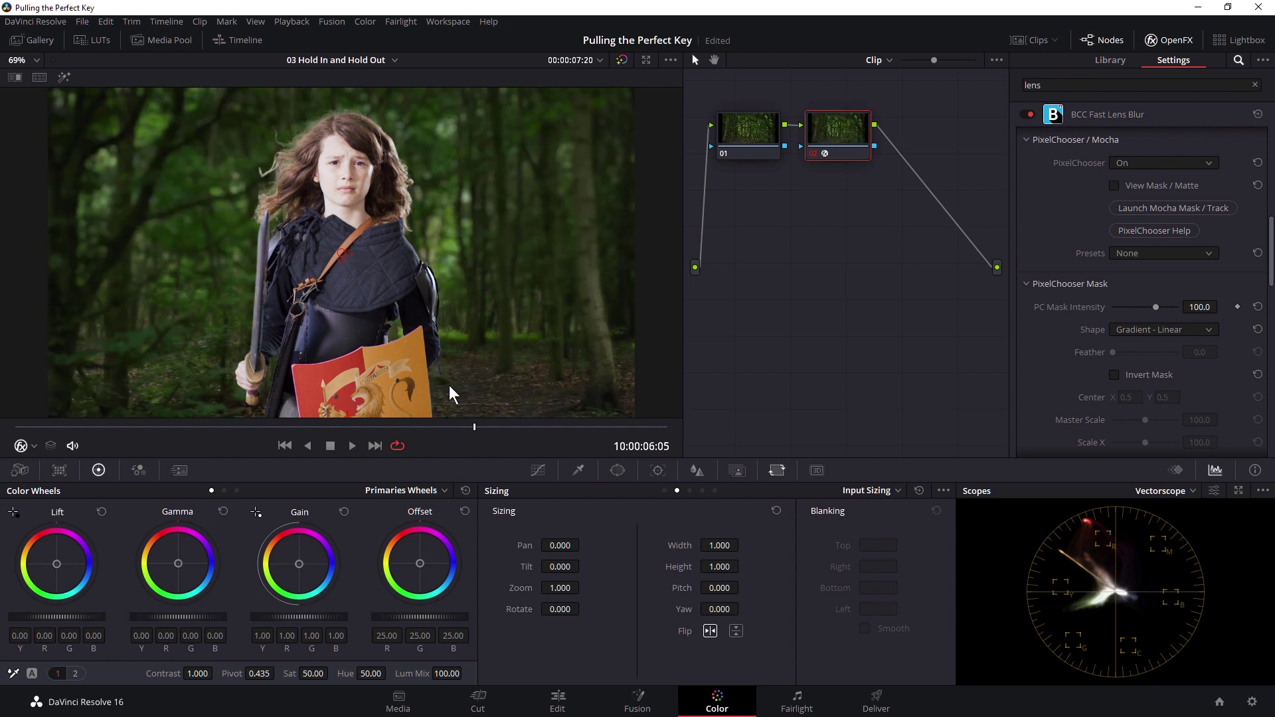
scroll(1055, 364, "down", 6)
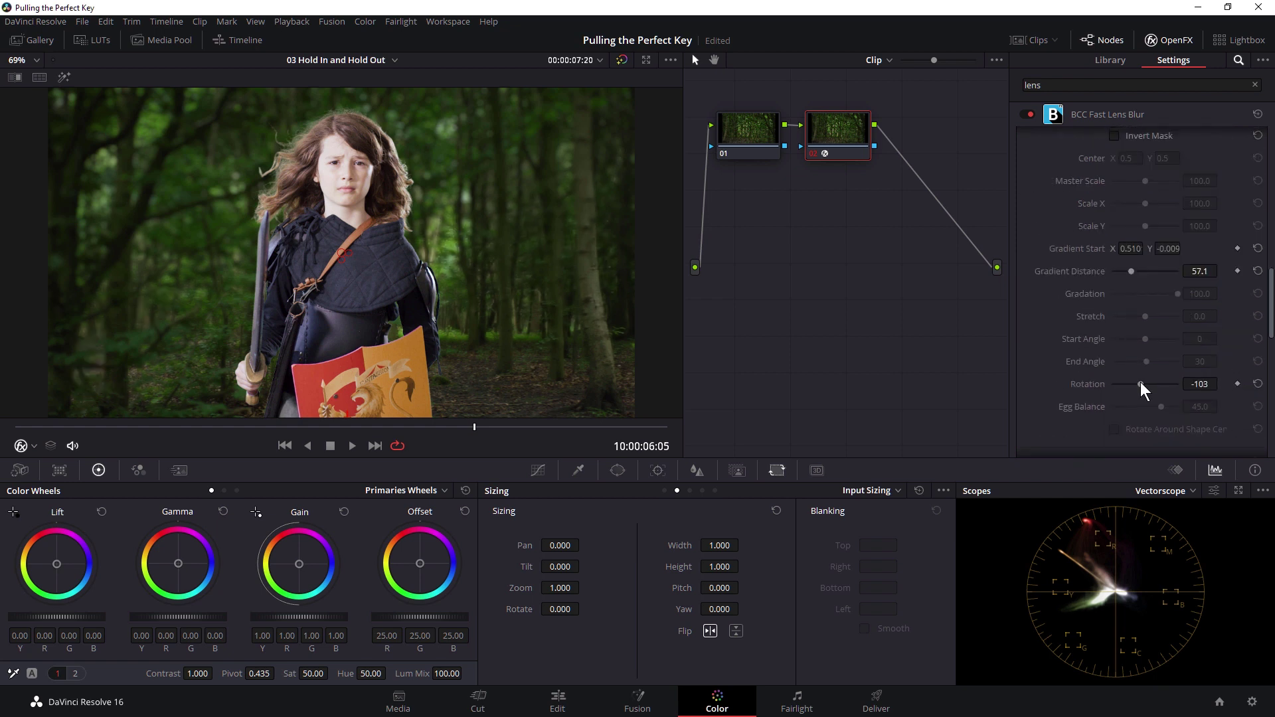
left_click_drag(1131, 271, 1160, 272)
- Re-enable the mask view and drag Gradient Start beyond the frame's lower-right corner
scroll(1103, 311, "up", 2)
scroll(1103, 311, "up", 2)
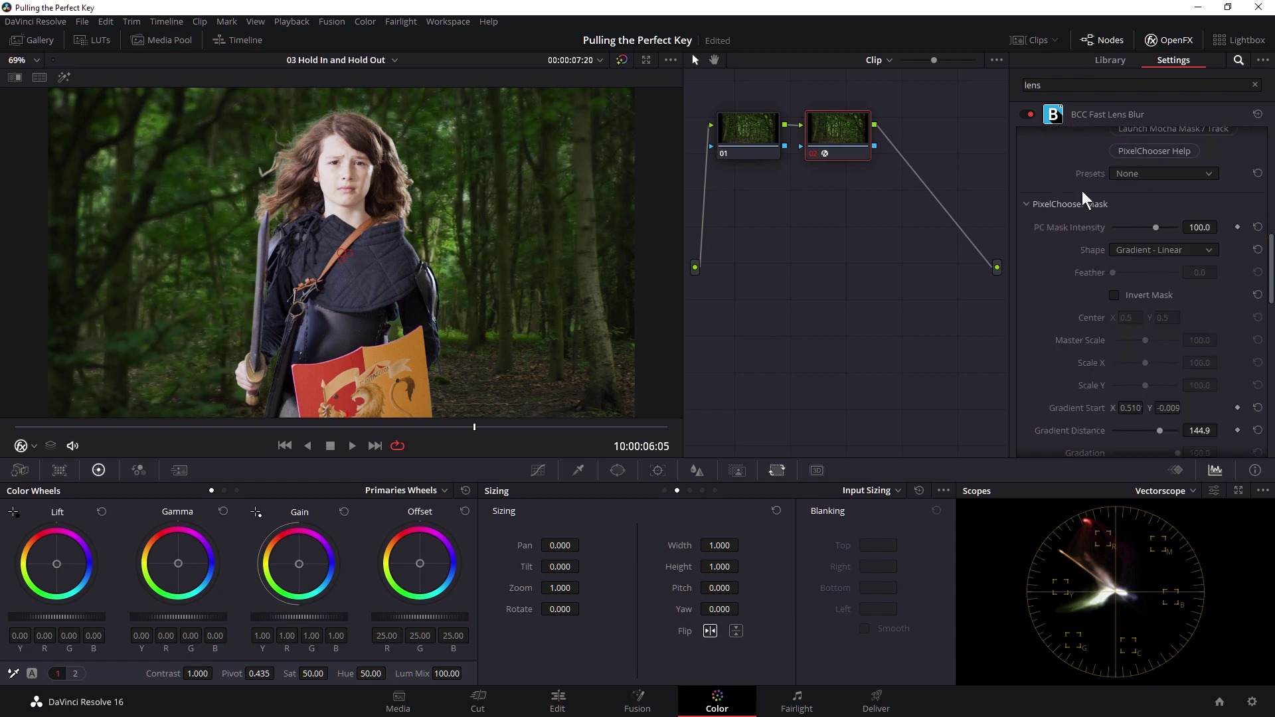
scroll(1082, 190, "up", 3)
left_click(1115, 225)
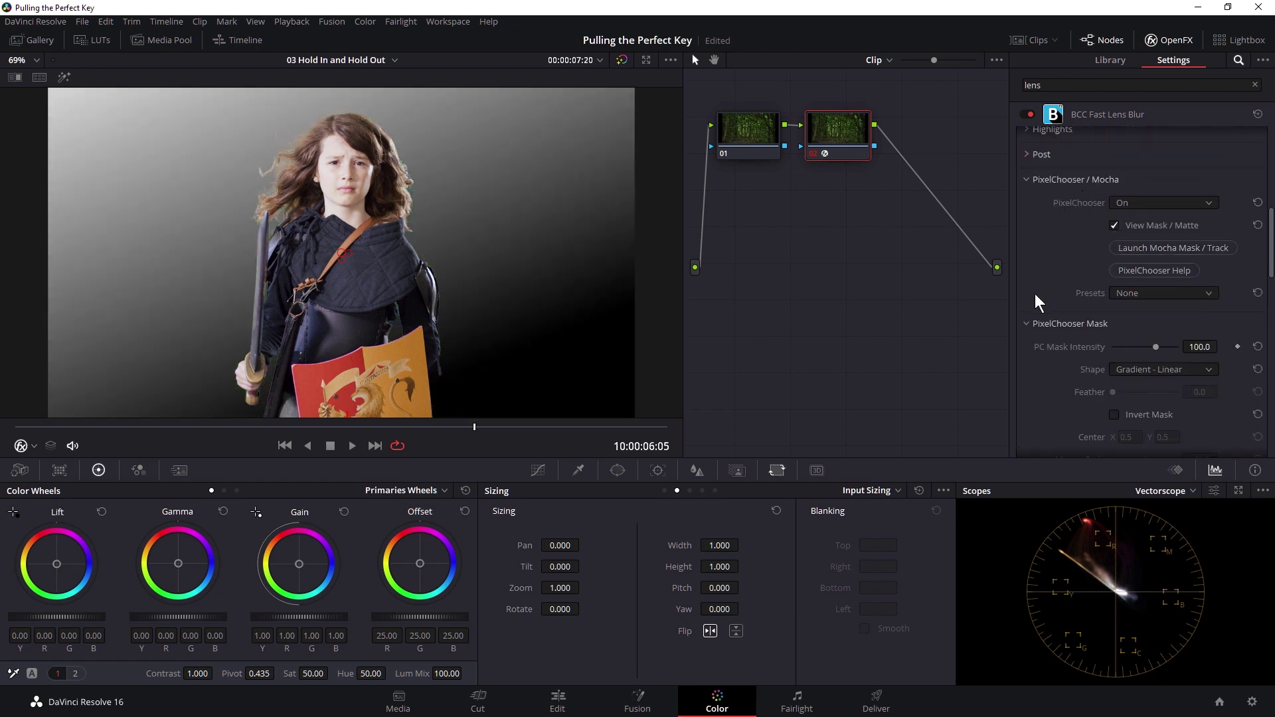
scroll(1070, 270, "down", 5)
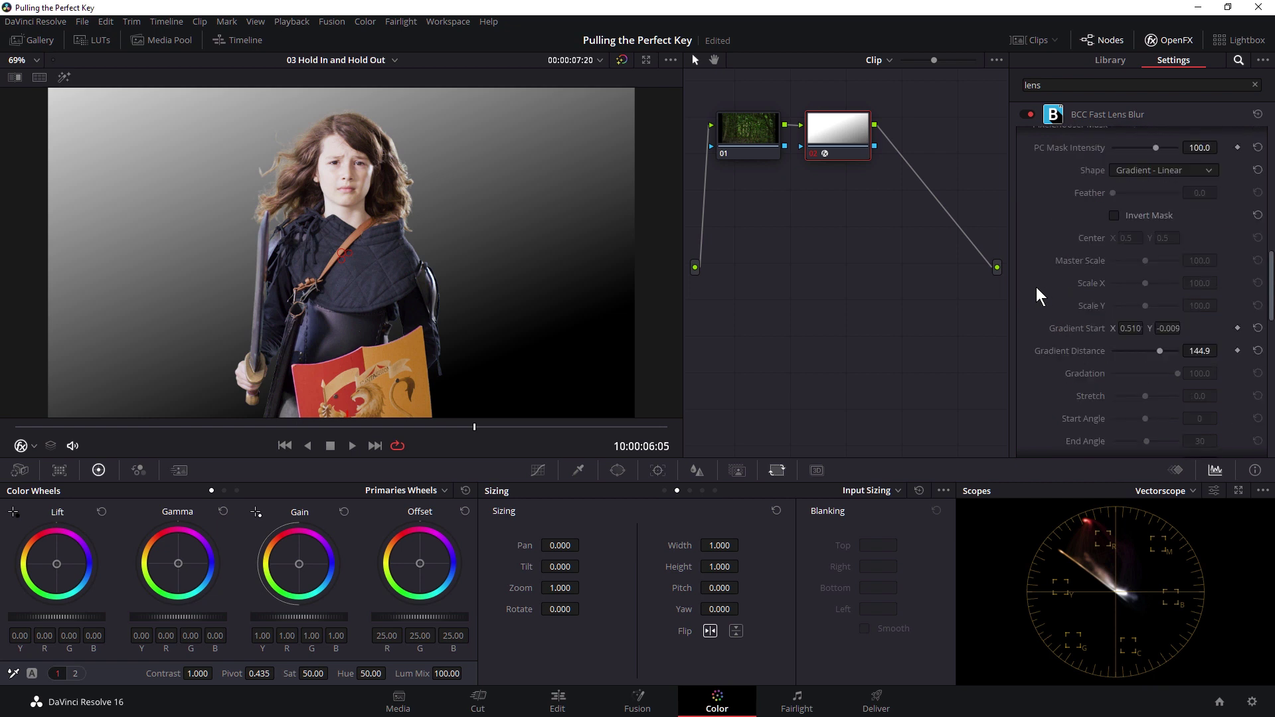
scroll(568, 314, "down", 2)
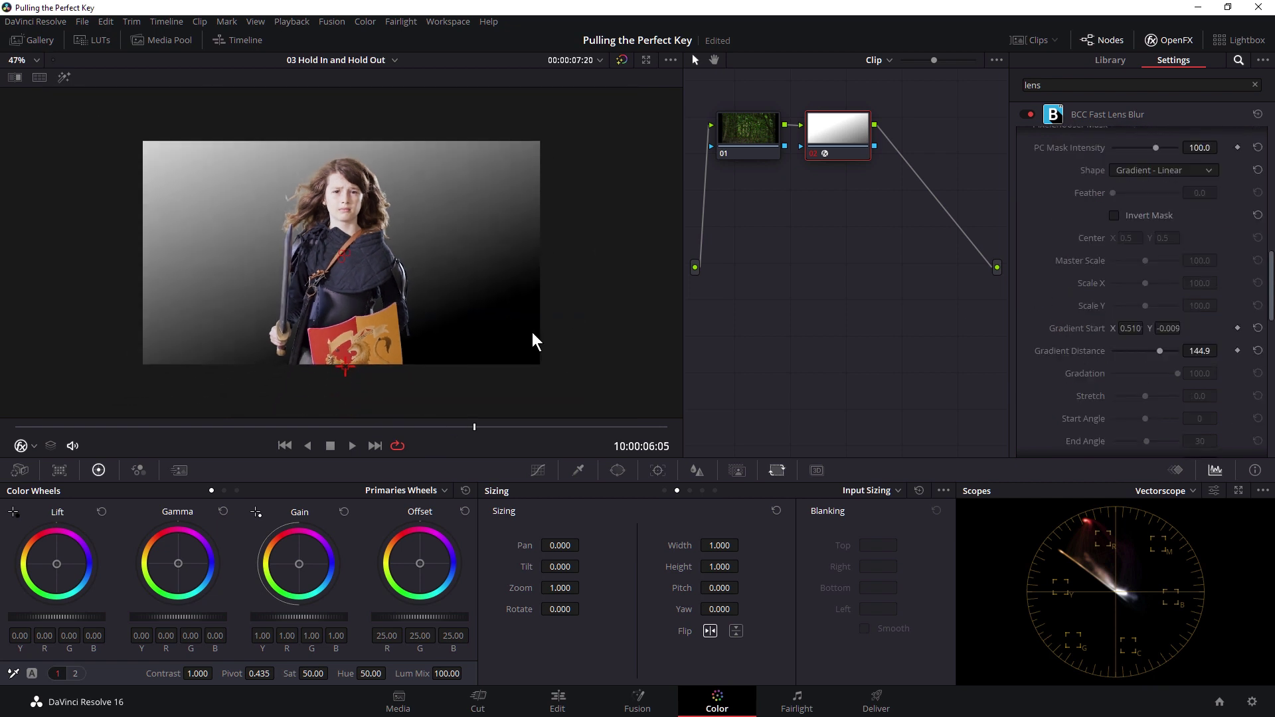
mouse_move(341, 367)
left_mouse_down()
mouse_move(540, 424)
mouse_move(560, 409)
left_mouse_up()
scroll(1026, 309, "up", 3)
scroll(481, 263, "up", 1)
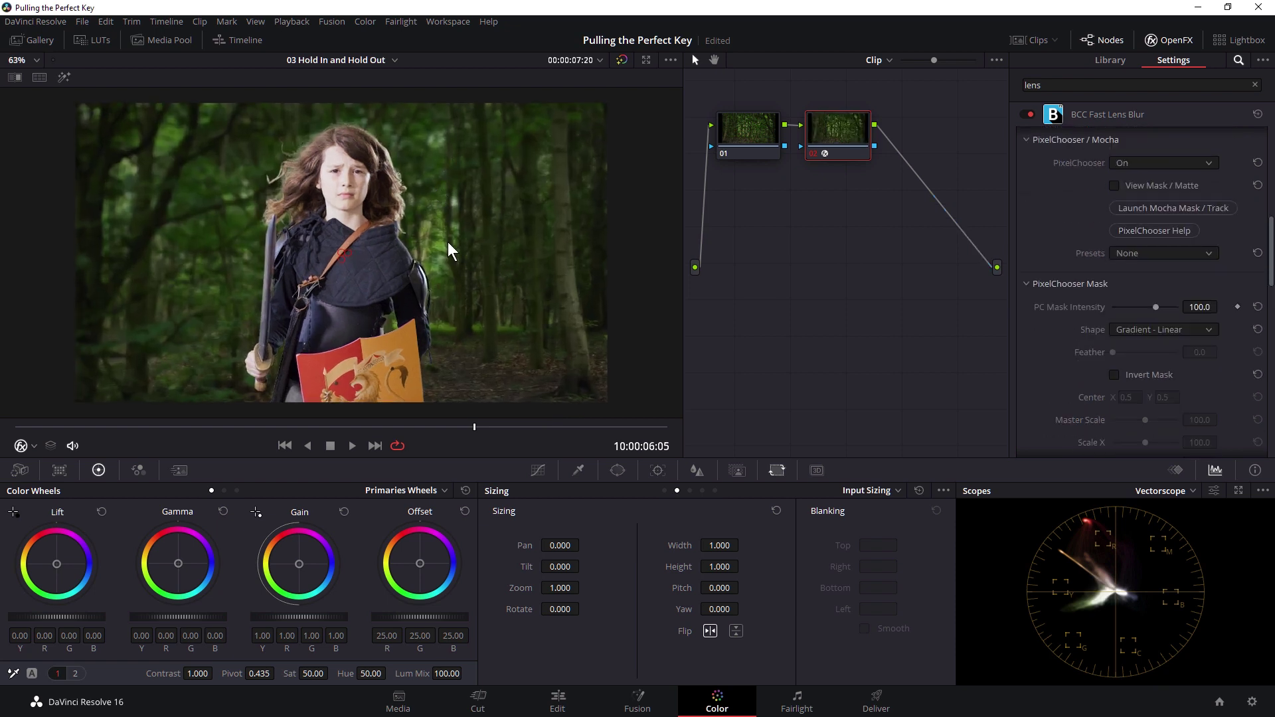
- Change the lens blur's PixelChooser shape to Gradient - Linear Double Edge
left_click(627, 468)
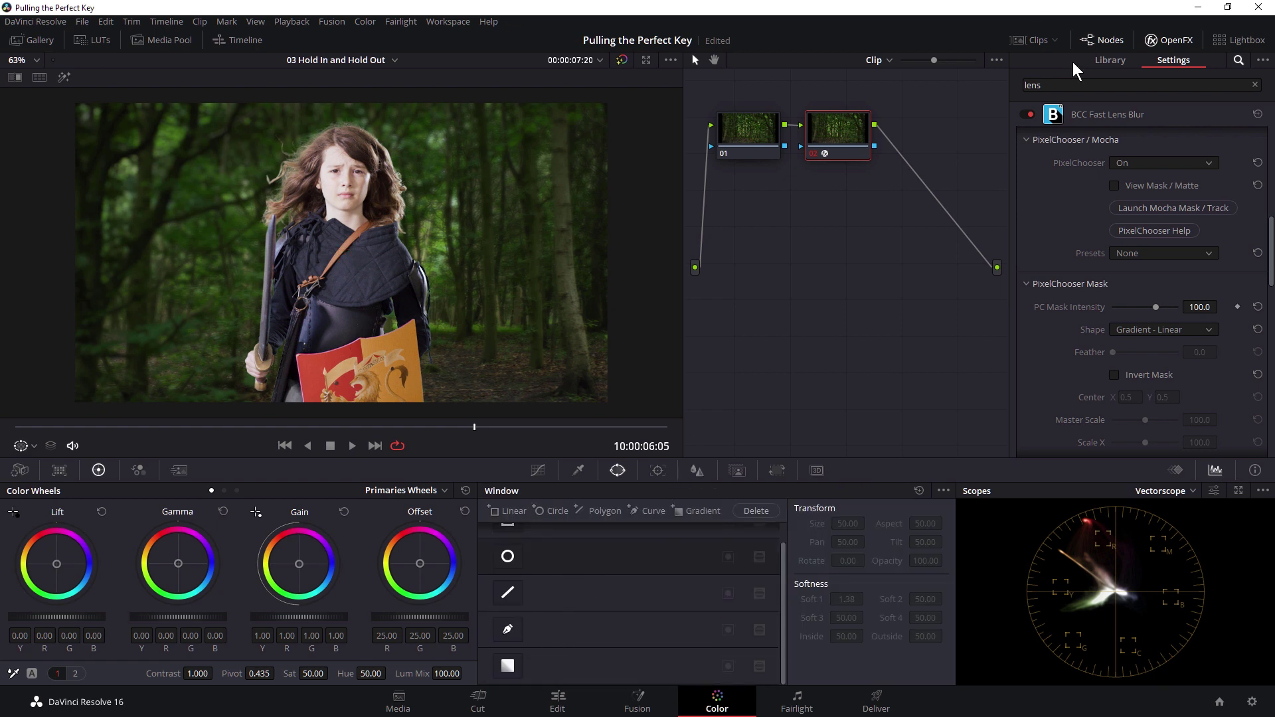
left_click(1167, 328)
left_click(1222, 463)
scroll(1049, 345, "down", 3)
left_click_drag(1153, 351, 1126, 346)
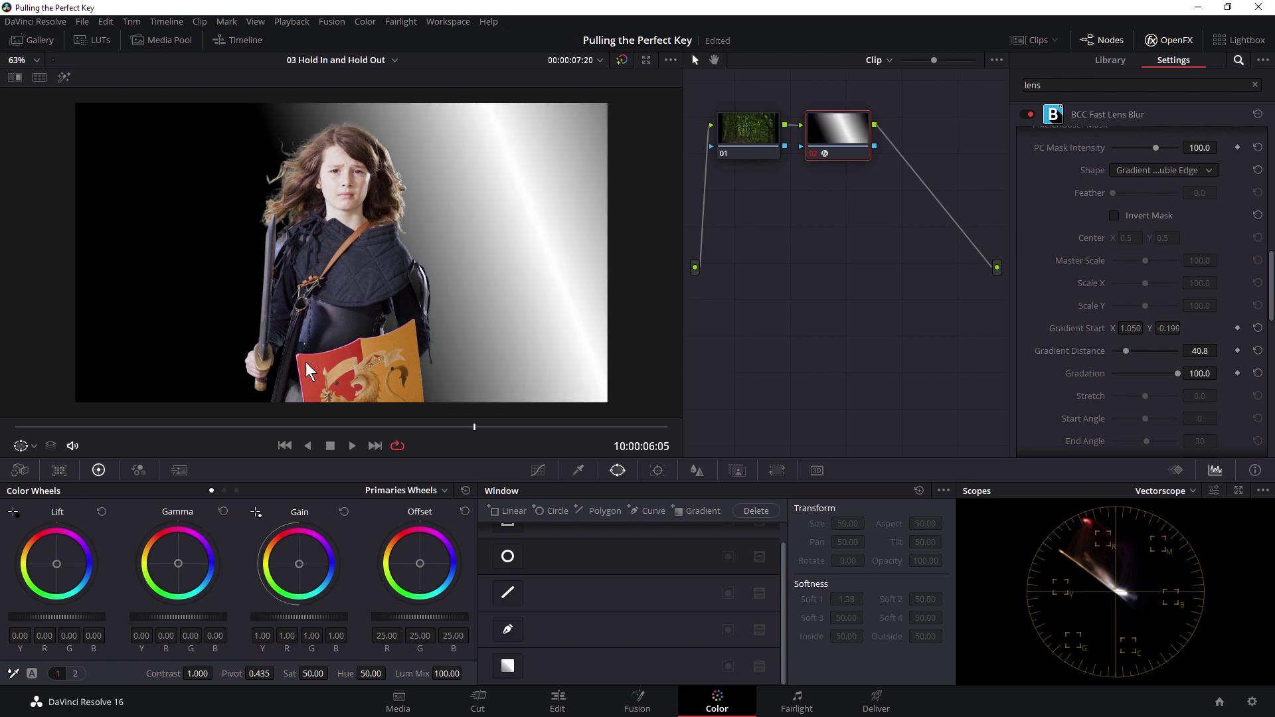
- Enable the OpenFX overlay and drag the gradient start leftward across the frame
scroll(488, 291, "down", 2)
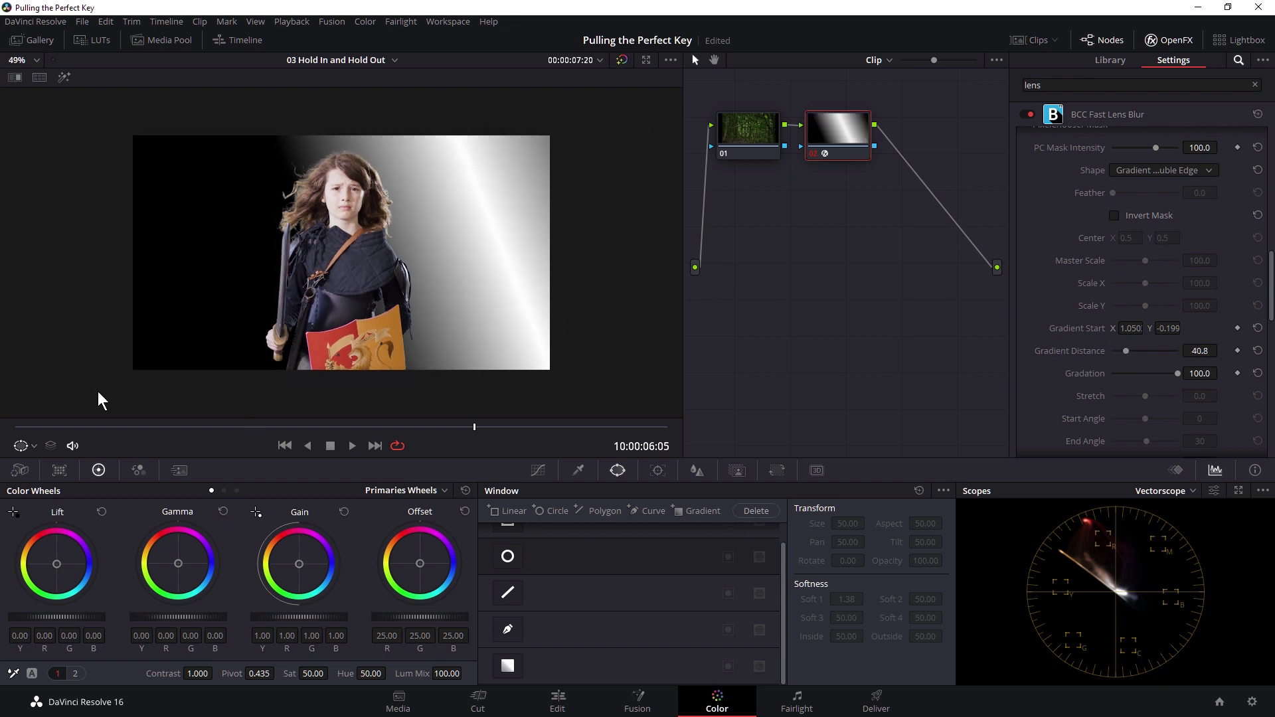
left_click(24, 447)
left_click(74, 561)
left_click_drag(567, 414, 447, 406)
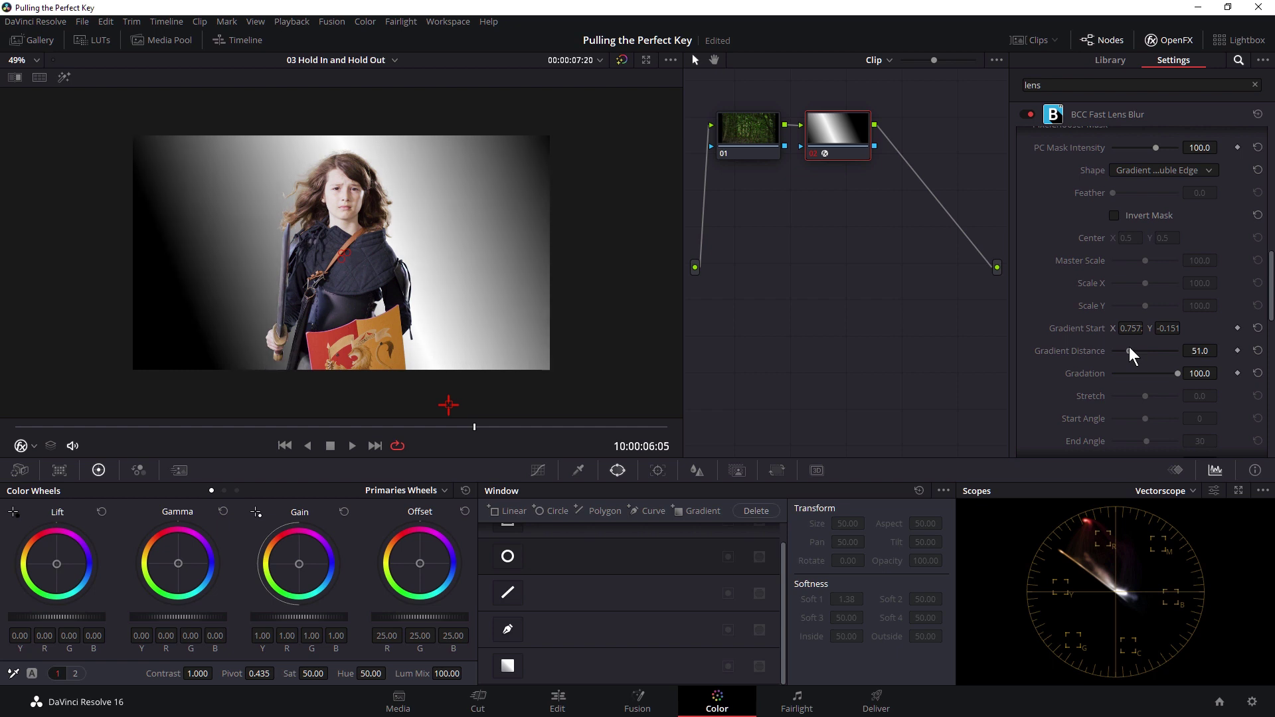
- Turn off View Mask and widen the Gradient Distance to 149
scroll(1123, 266, "up", 3)
left_click(1114, 185)
scroll(520, 306, "up", 1)
scroll(521, 306, "up", 1)
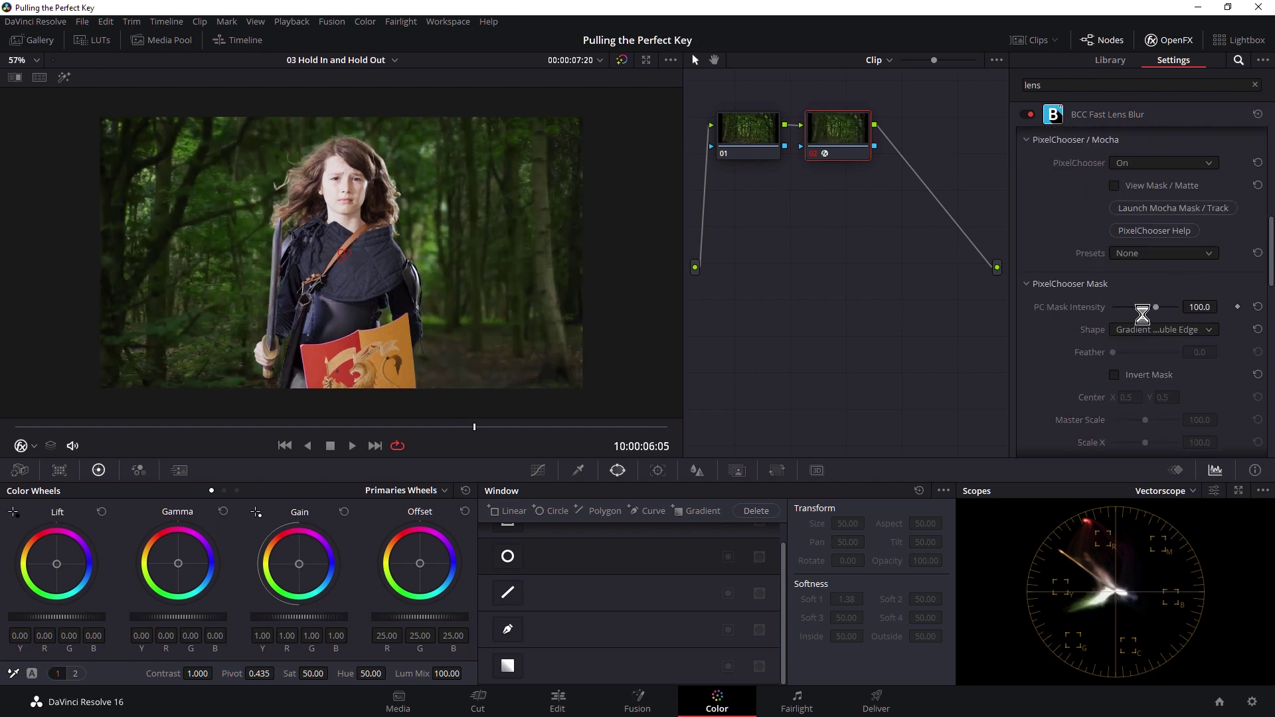
scroll(1091, 274, "down", 5)
left_click_drag(1151, 310, 1161, 311)
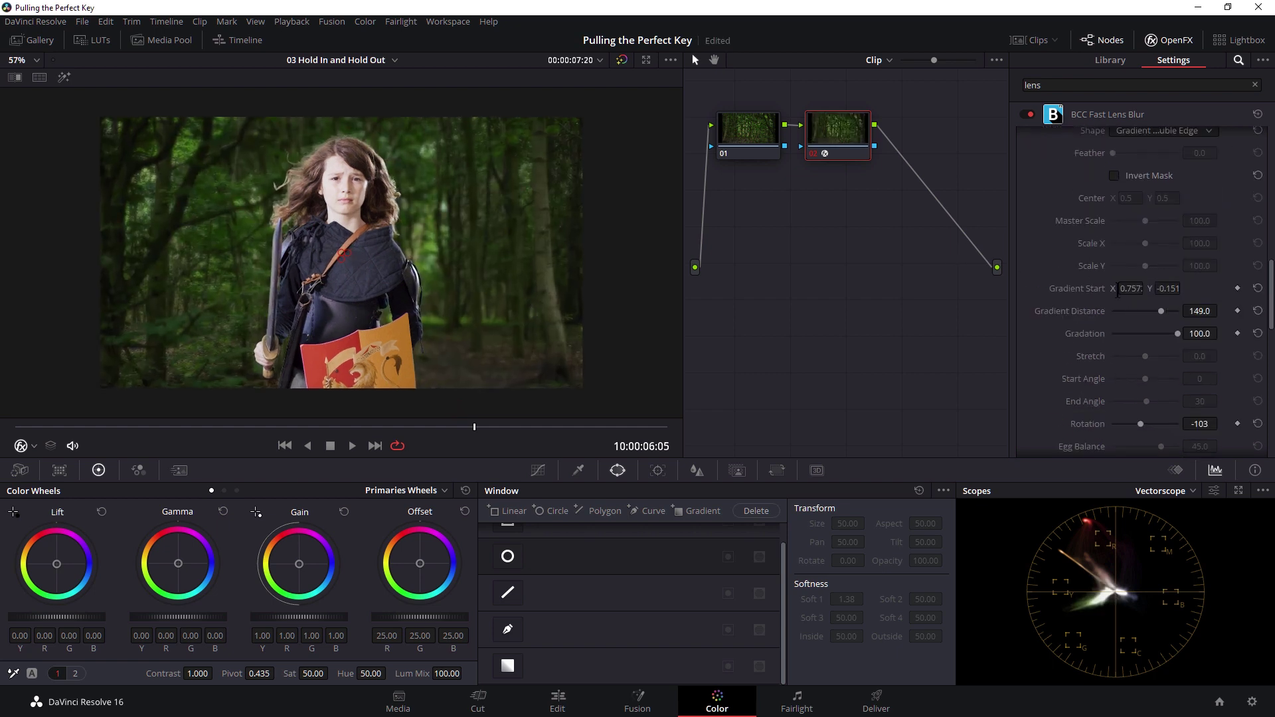
- Hide the node graph and expand the lens blur's Iris settings
left_click(1115, 47)
scroll(876, 246, "up", 3)
scroll(1058, 286, "up", 5)
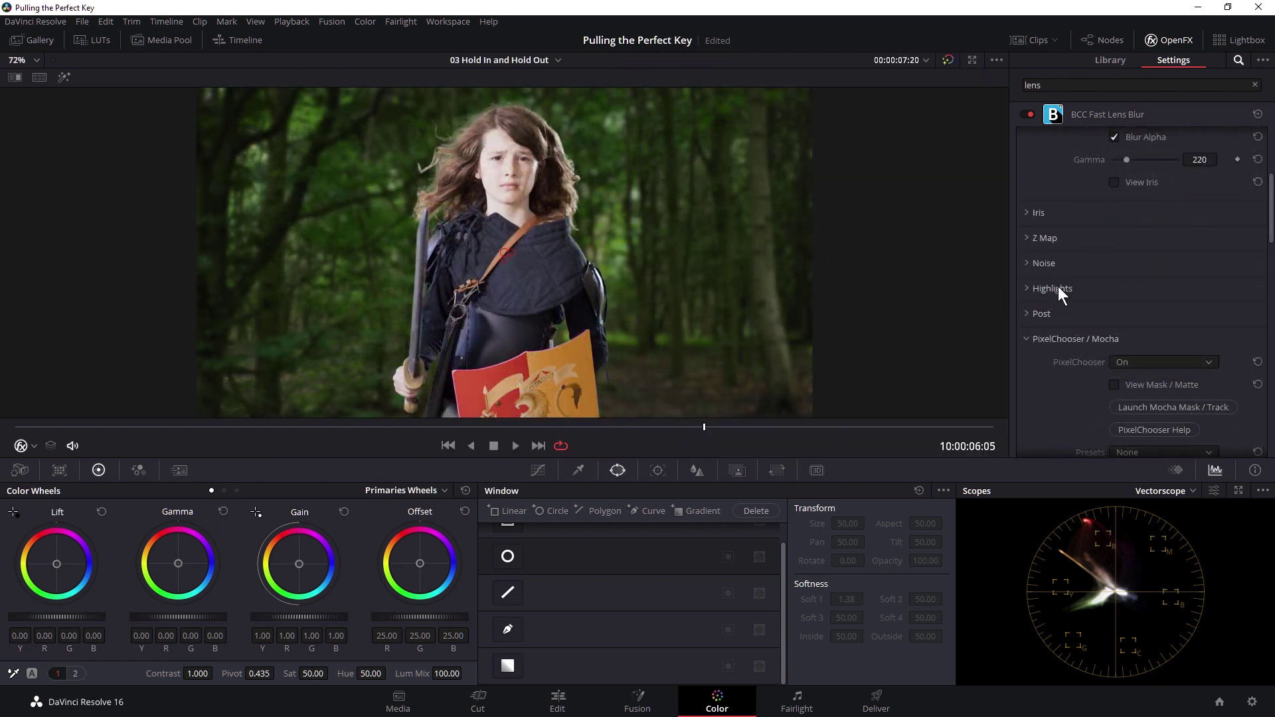
left_click(1028, 213)
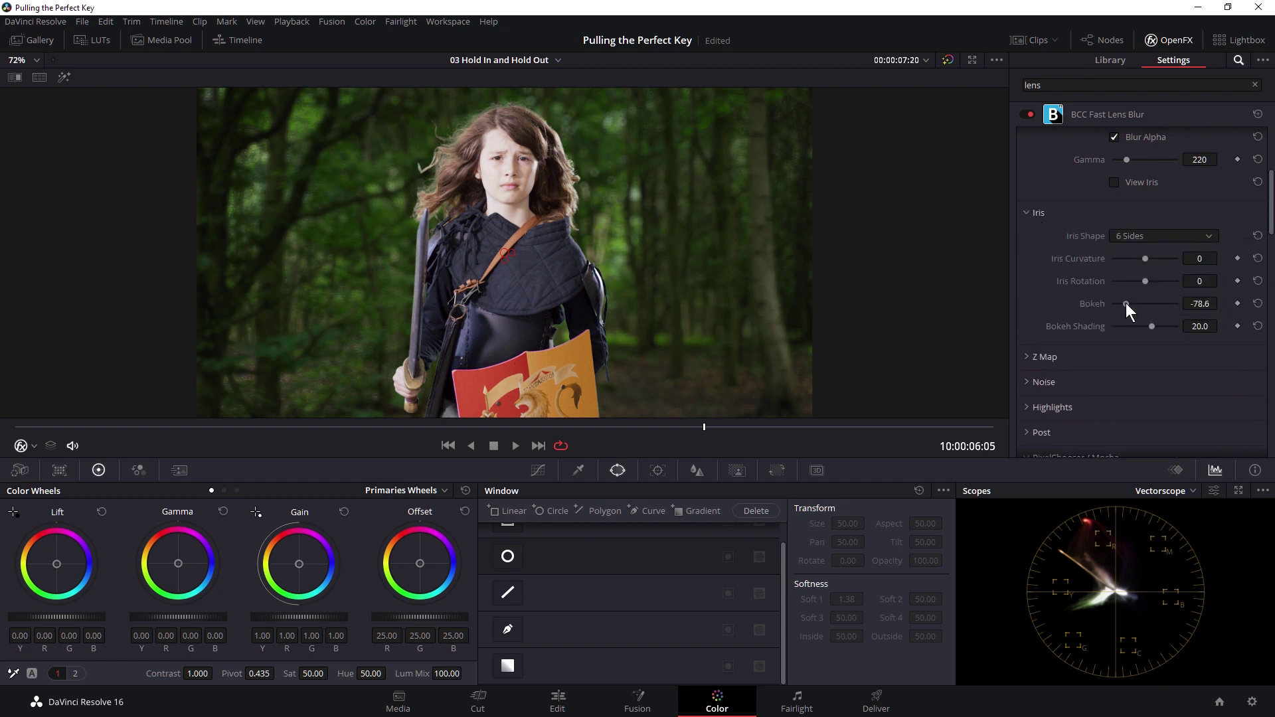
scroll(1111, 217, "up", 3)
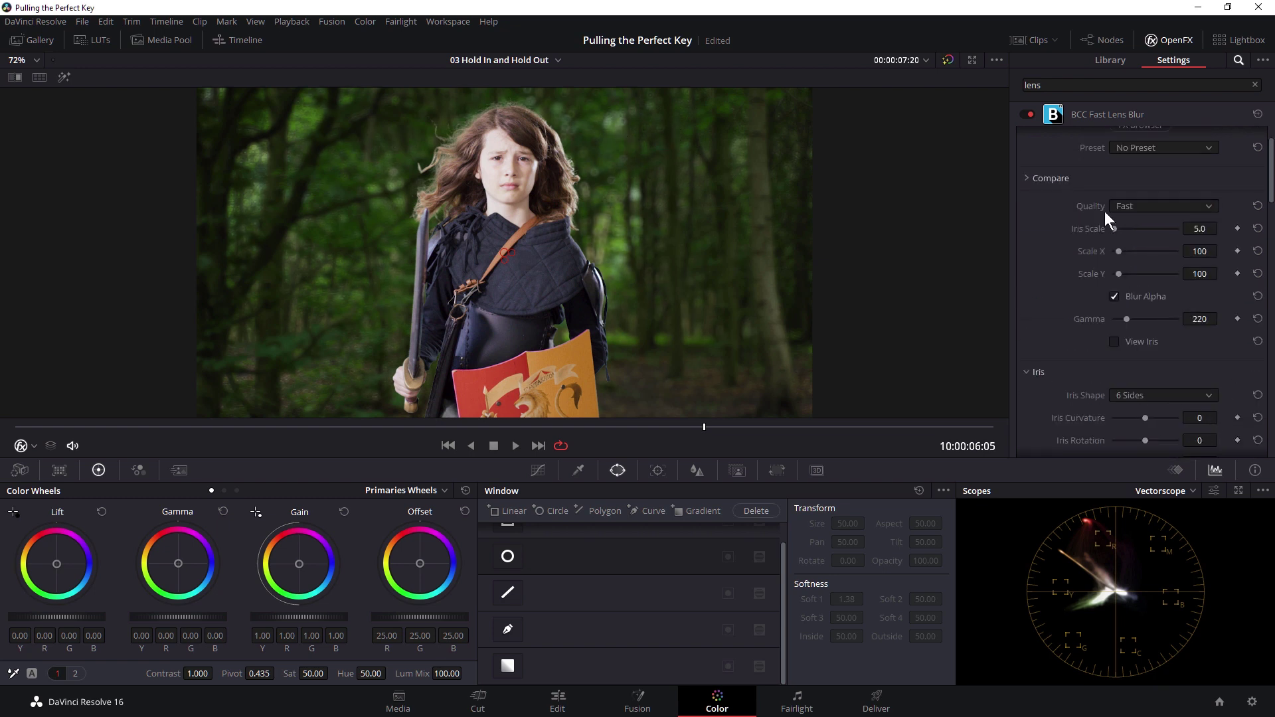
scroll(1221, 228, "up", 1)
scroll(1221, 228, "up", 10)
scroll(1034, 245, "down", 5)
- Set Highlight Boost 301, Highlight Threshold 75.5 and Bokeh -10.7
left_click(1050, 329)
left_click_drag(1114, 336, 1162, 350)
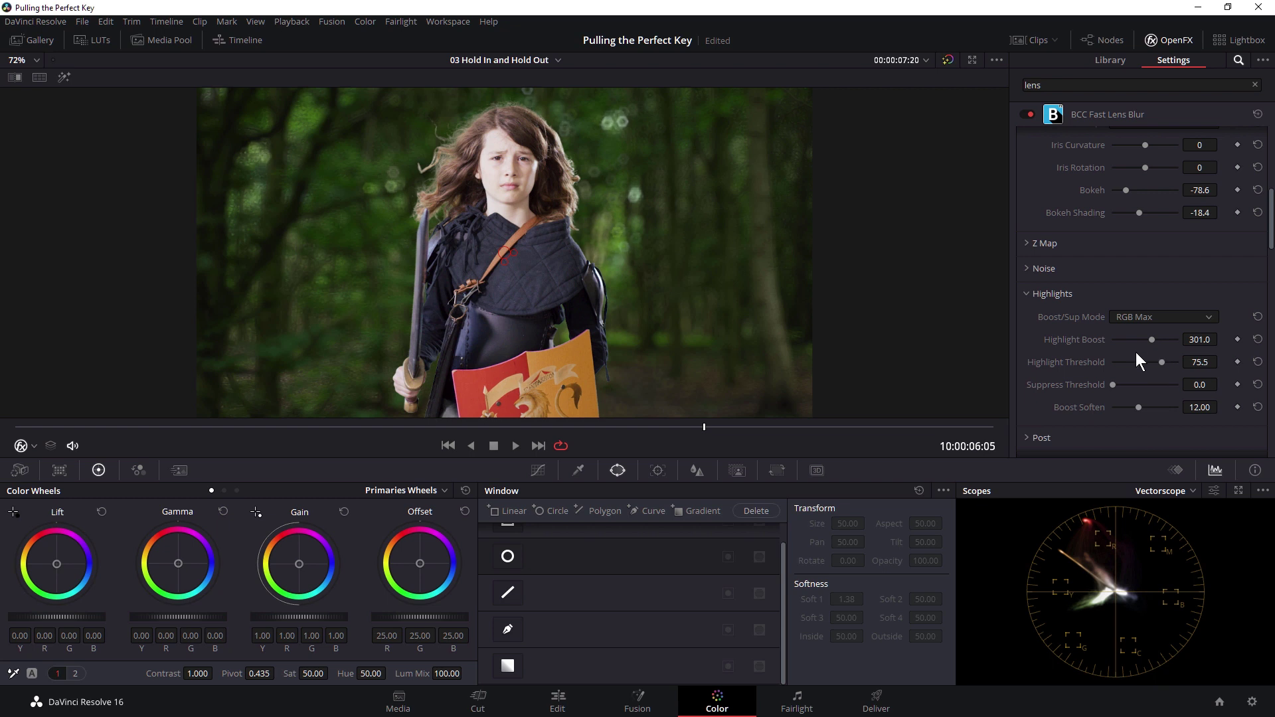
scroll(1098, 357, "up", 1)
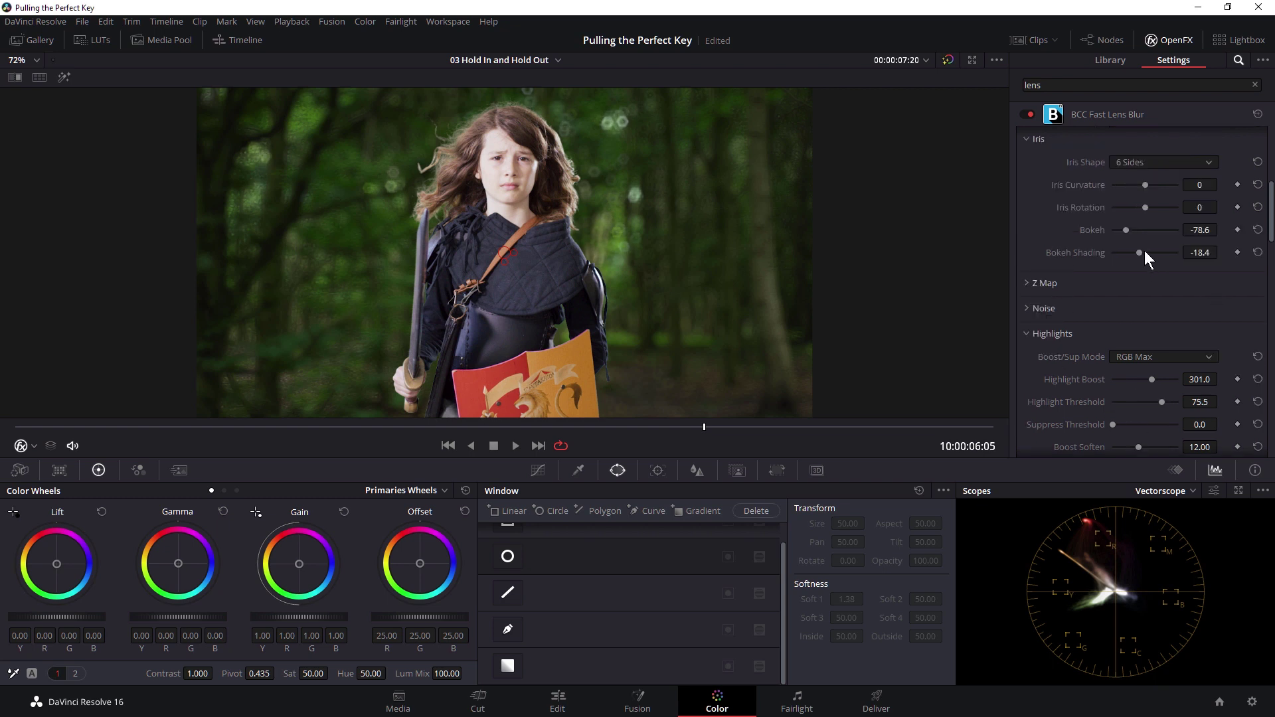
left_click_drag(1135, 227, 1138, 230)
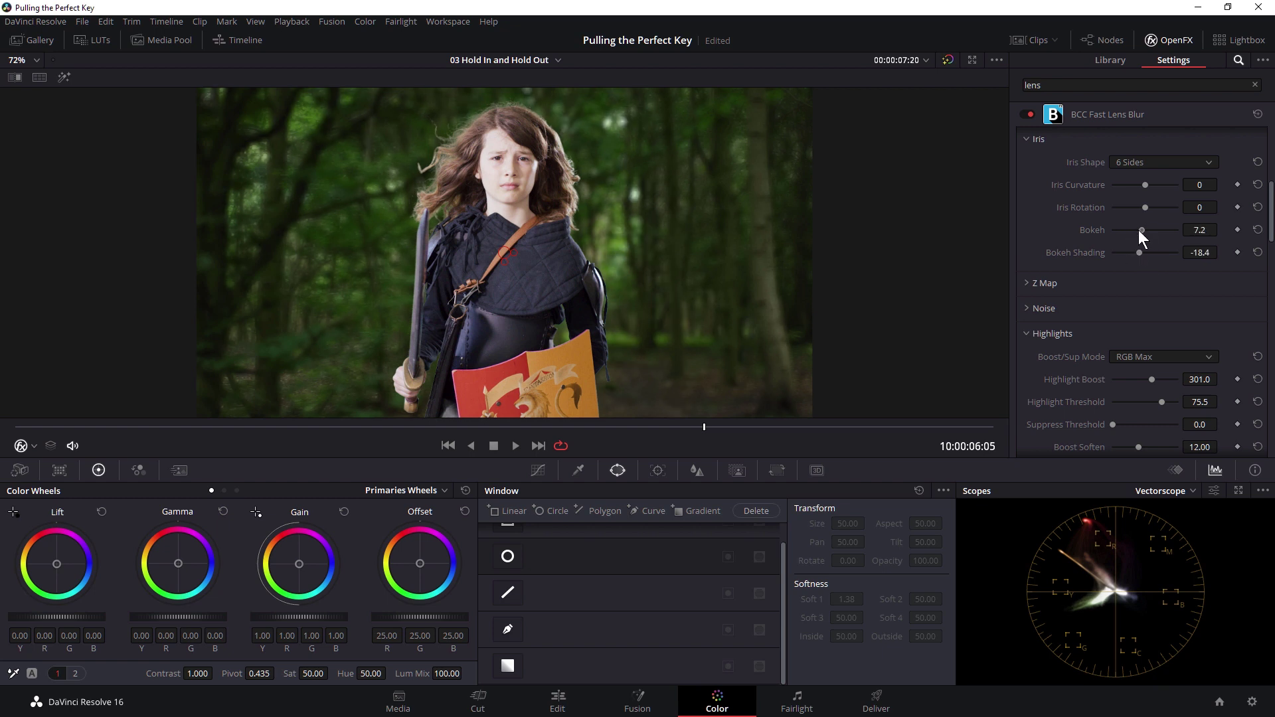
left_click(515, 441)
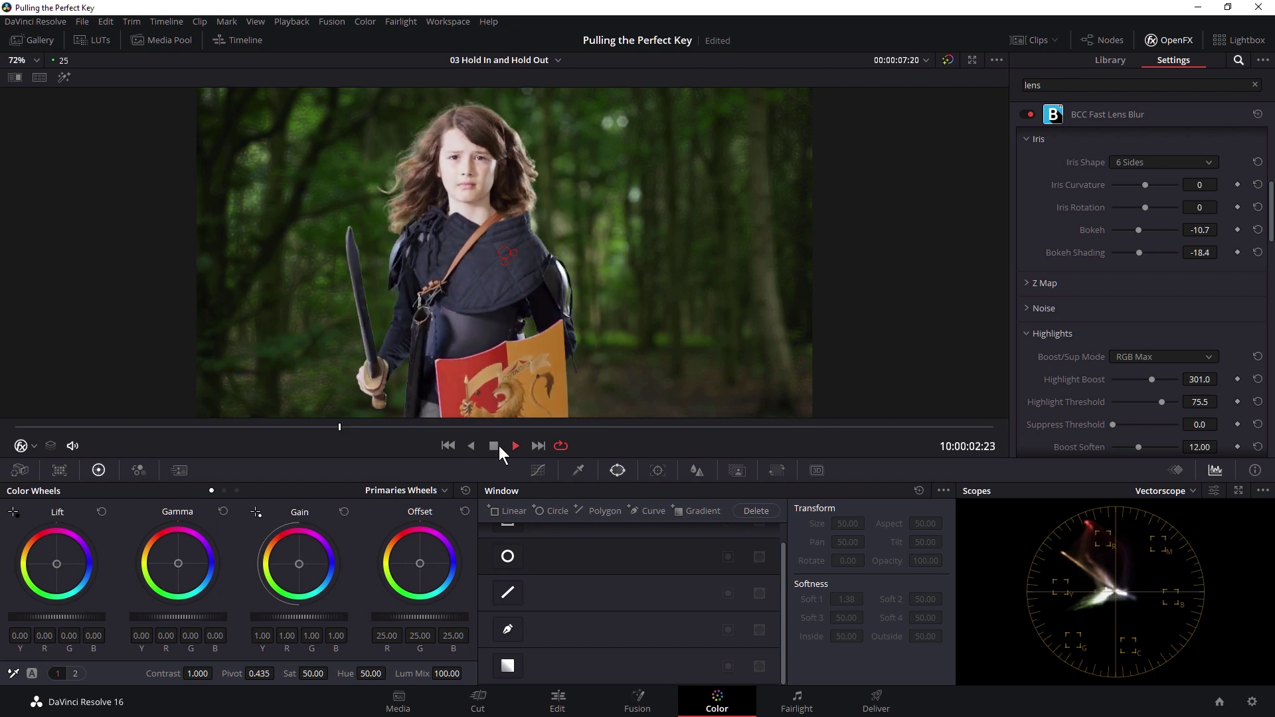
left_click(499, 445)
left_click_drag(254, 427, 6, 439)
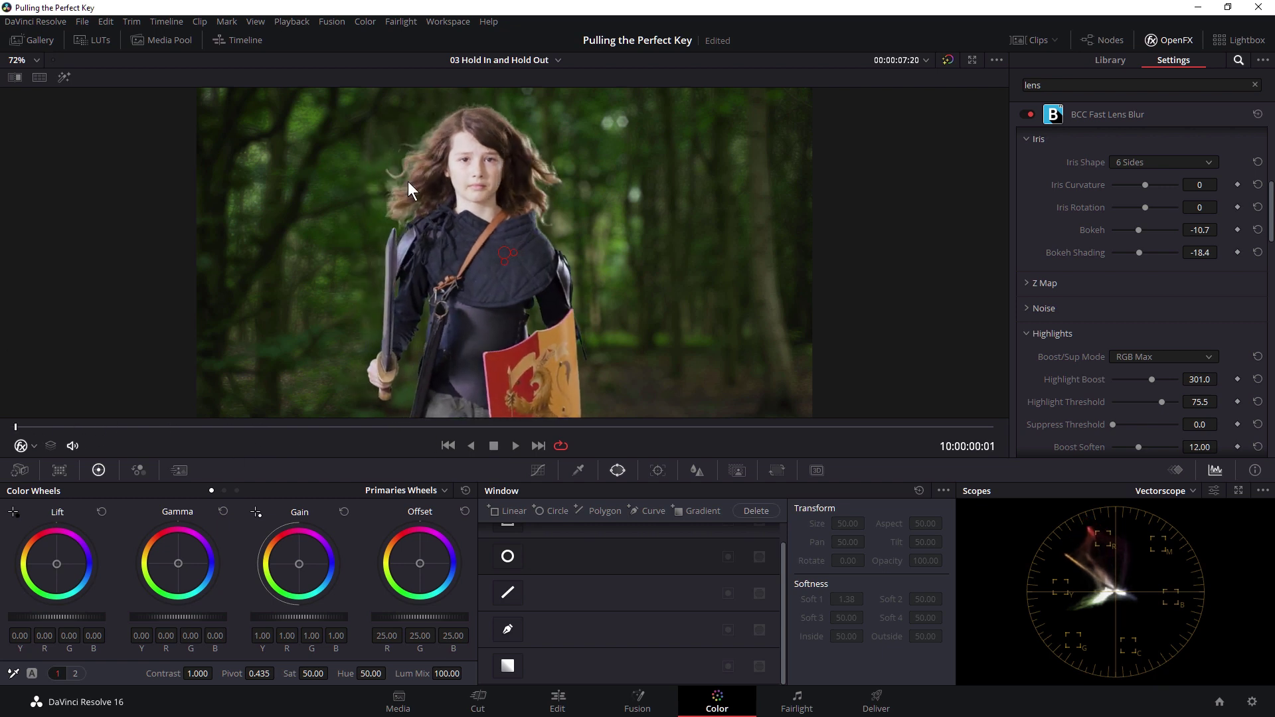
scroll(408, 182, "up", 5)
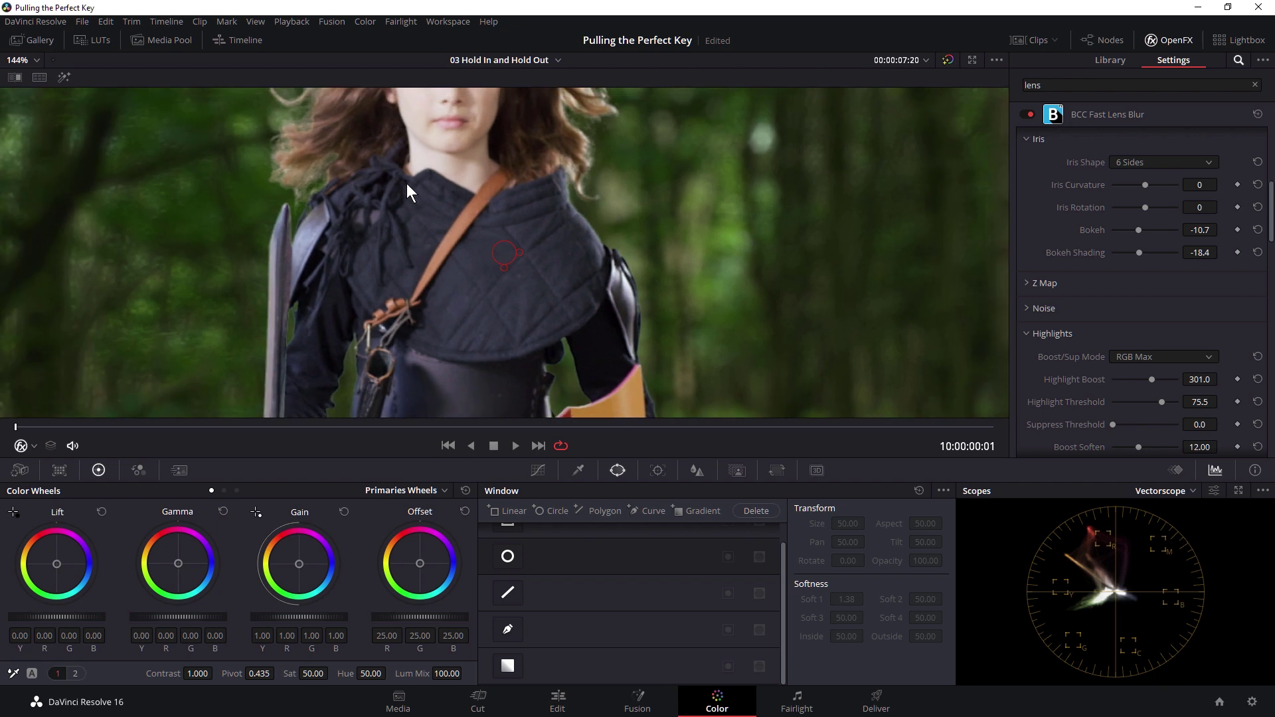
scroll(406, 174, "up", 1)
left_click_drag(405, 170, 448, 307)
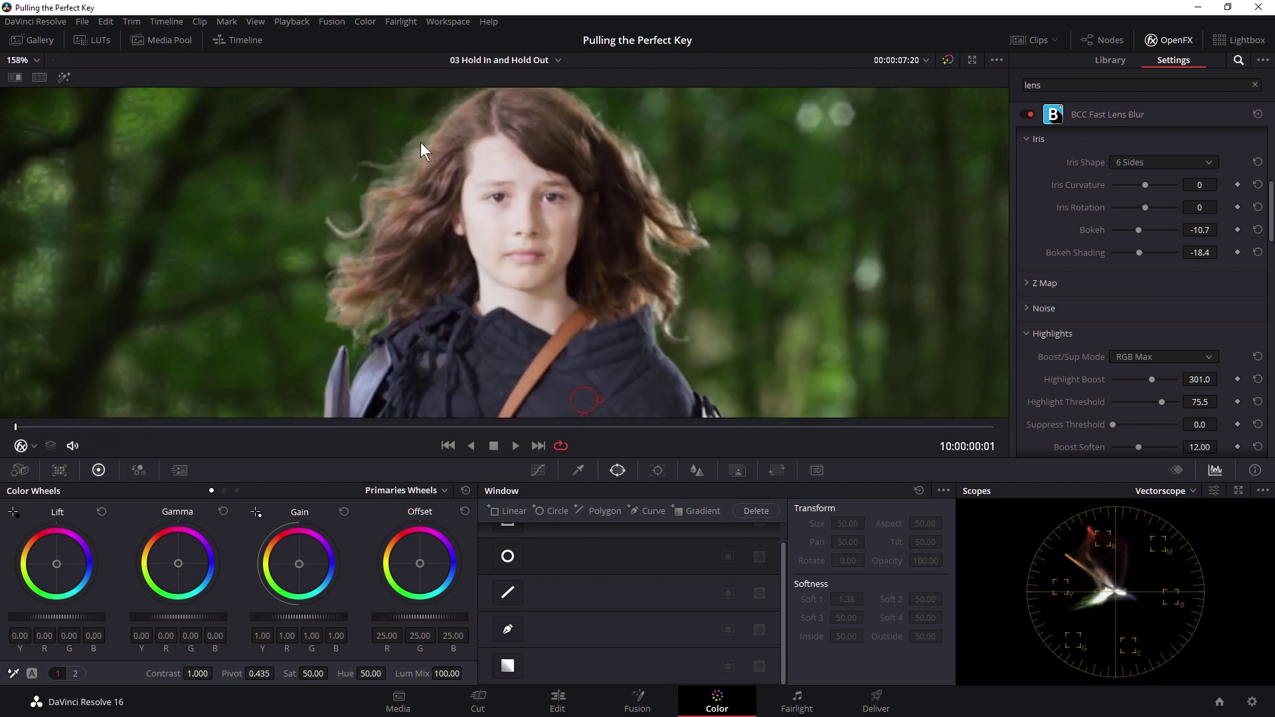
left_click_drag(15, 429, 256, 427)
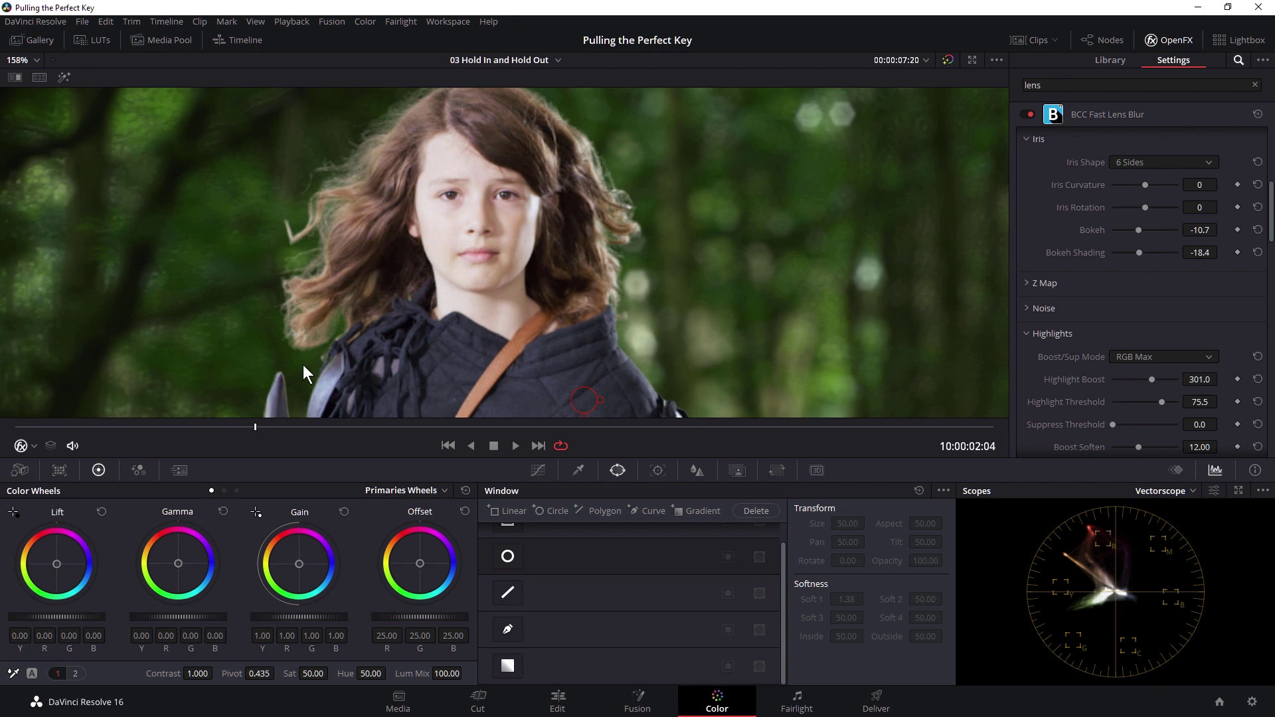
- Keyframe a lower Iris Scale (about 3.2–4.5) at the clip start, then play back the rack focus
scroll(1234, 312, "up", 5)
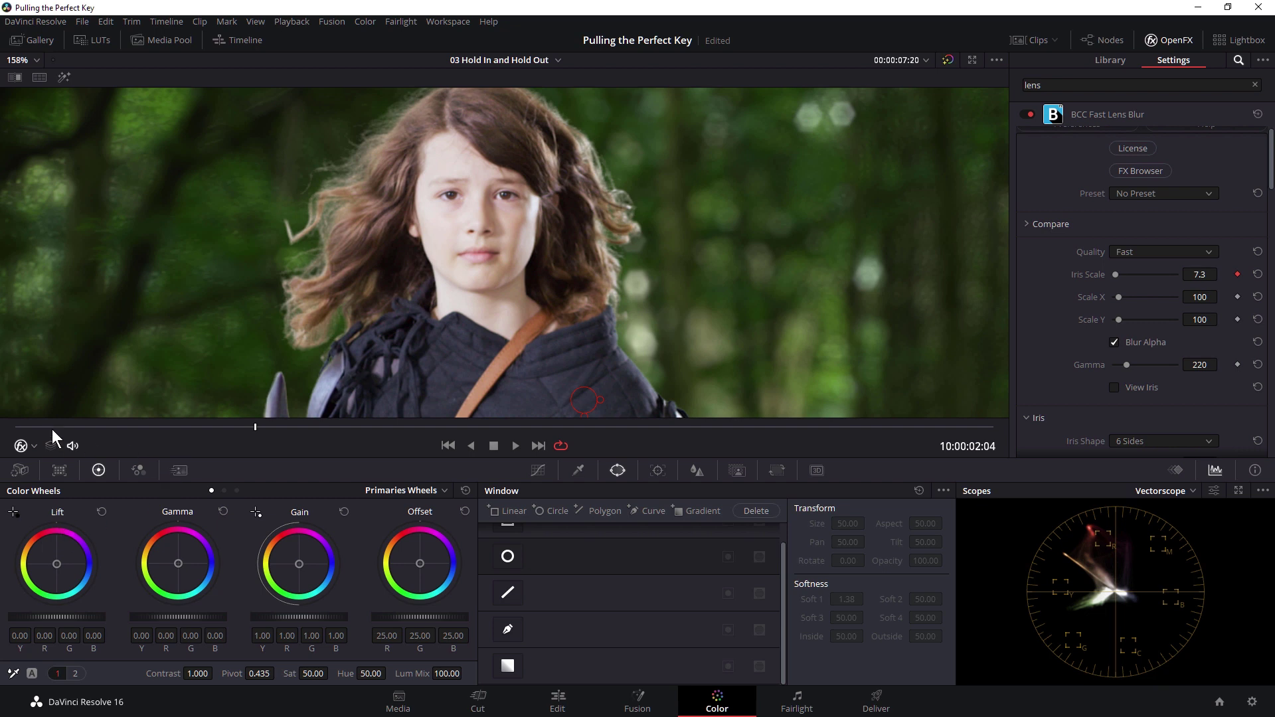
left_click(16, 426)
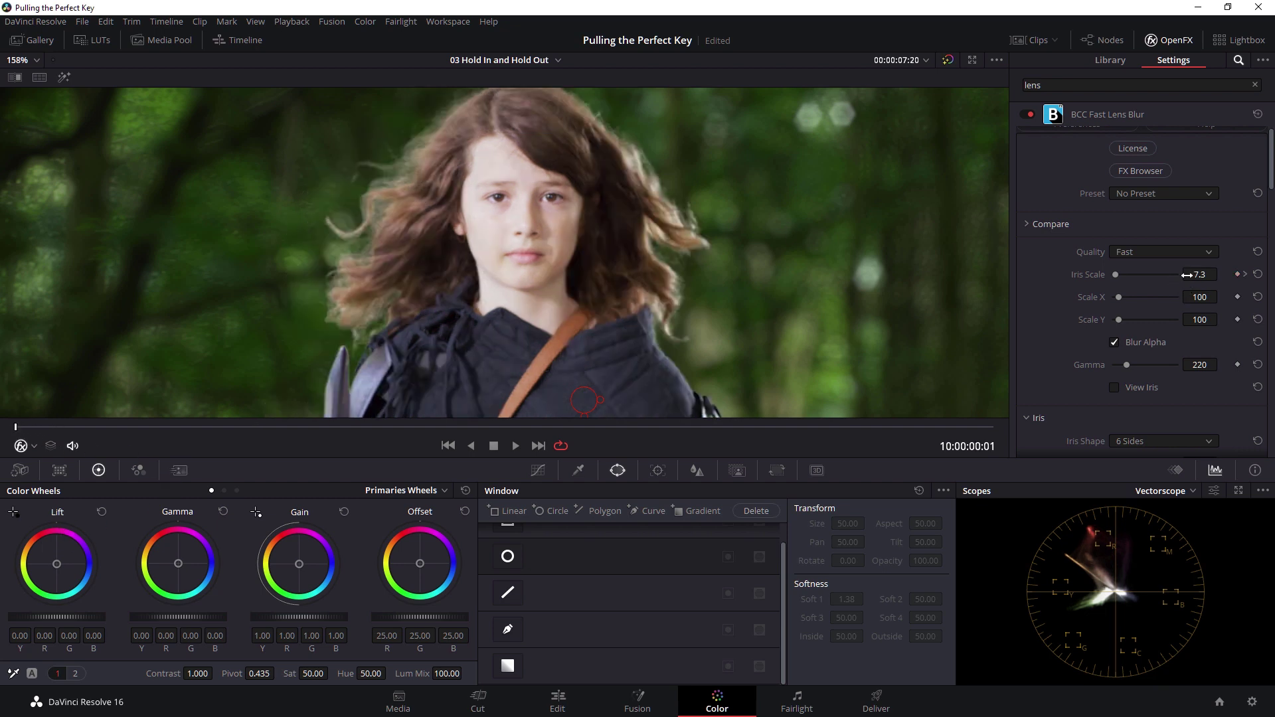
left_click_drag(1200, 275, 1189, 274)
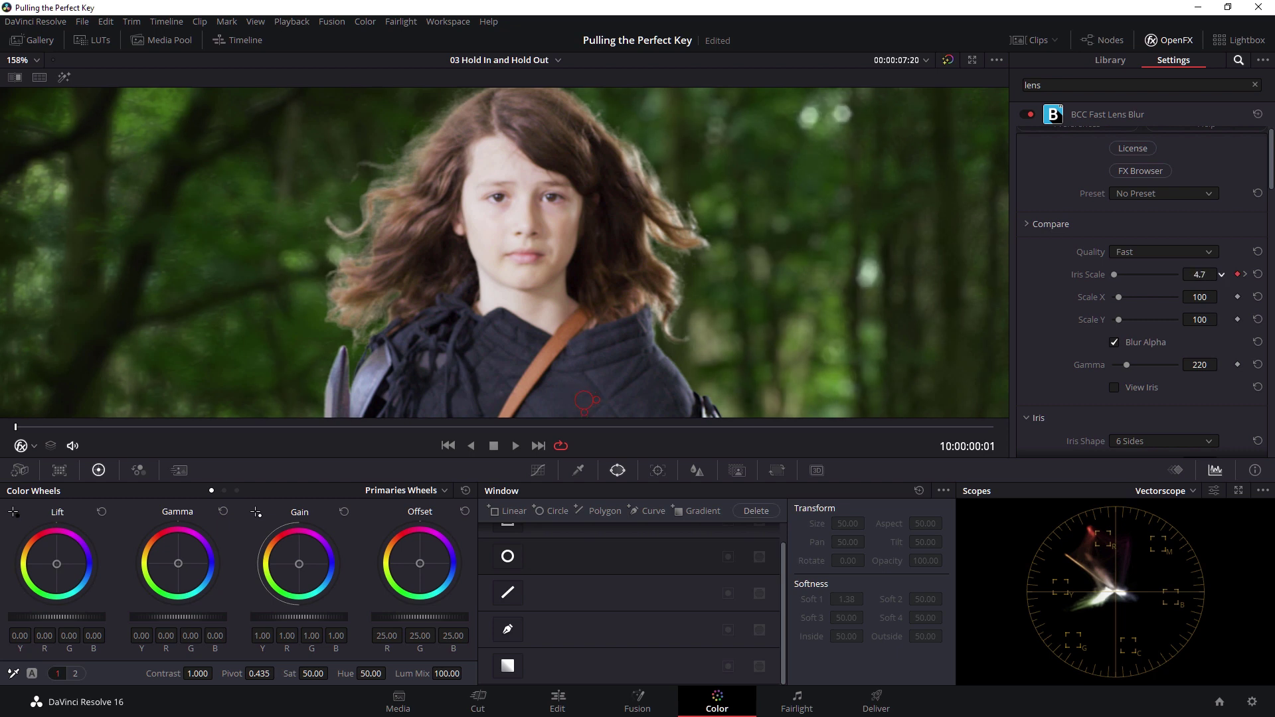
left_click_drag(1195, 274, 1191, 277)
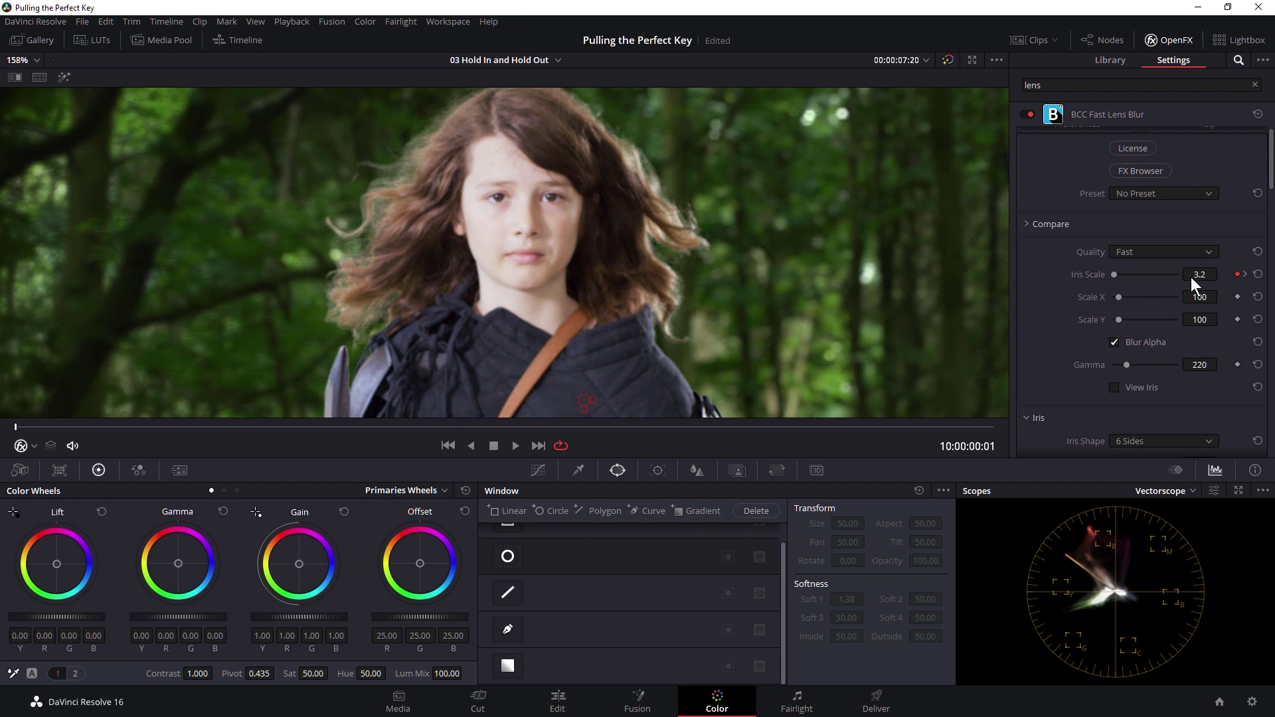
scroll(466, 230, "down", 5)
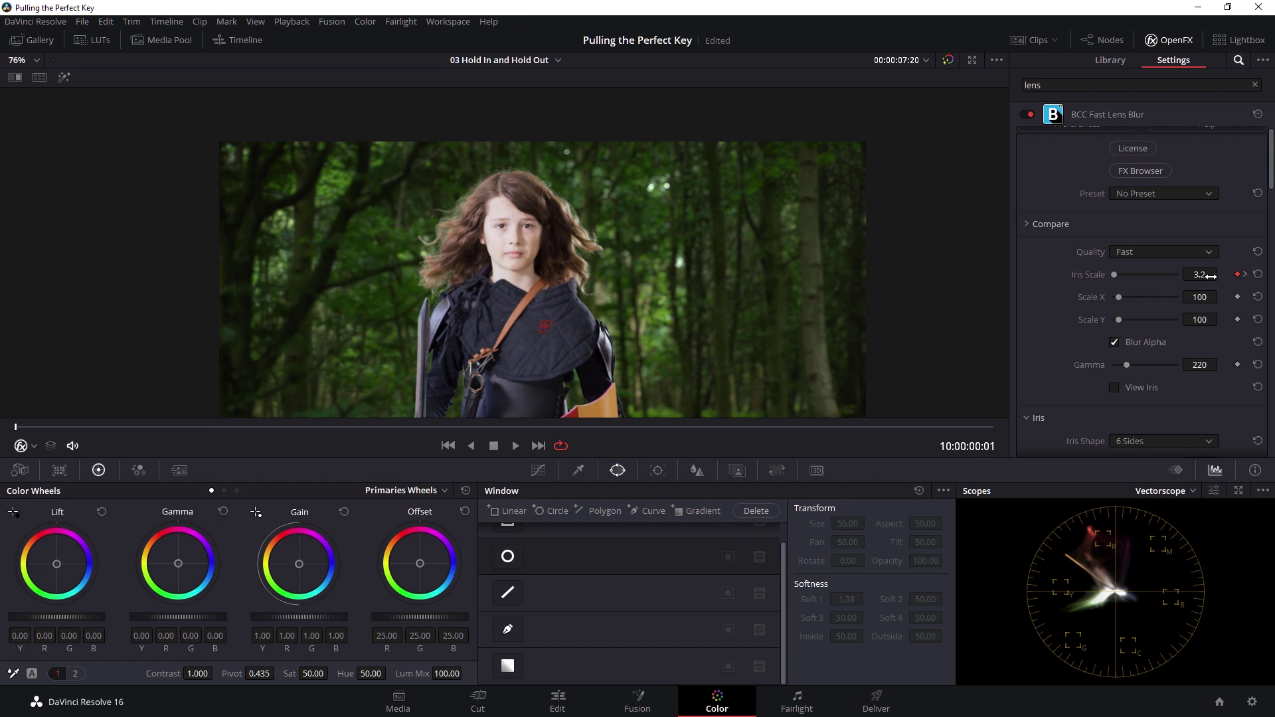
left_click_drag(1211, 276, 1222, 272)
left_click(516, 446)
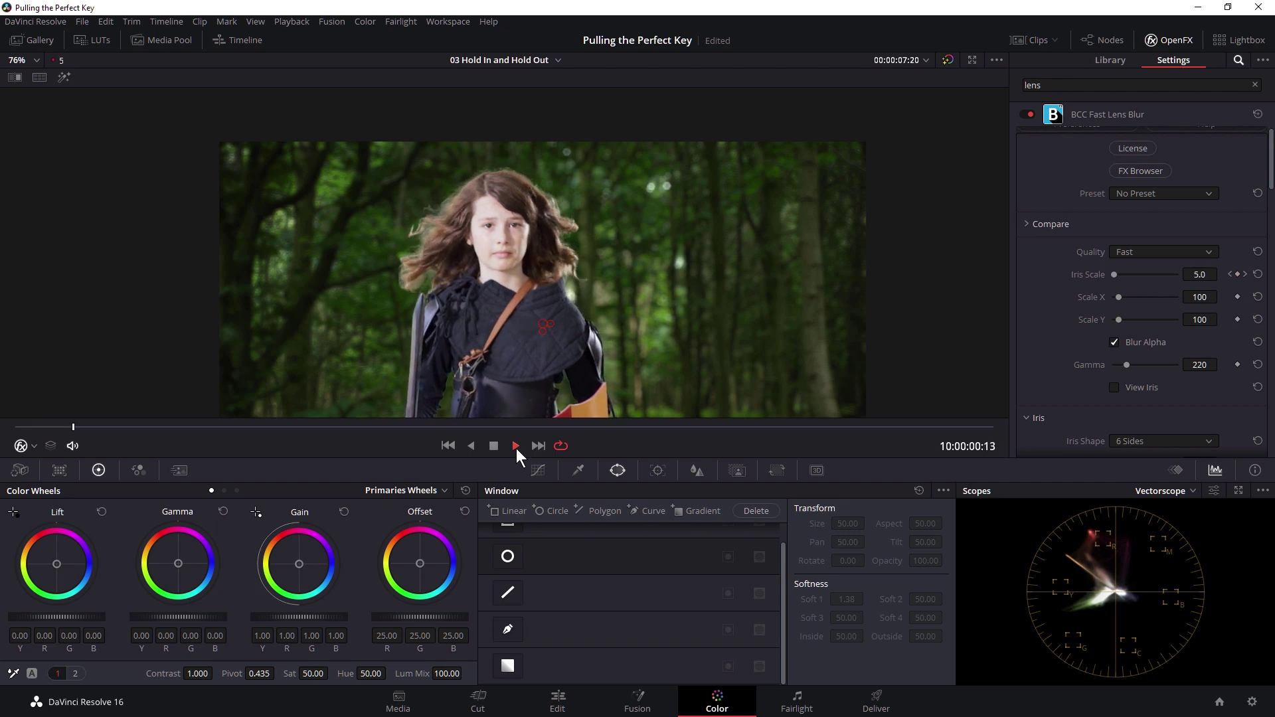